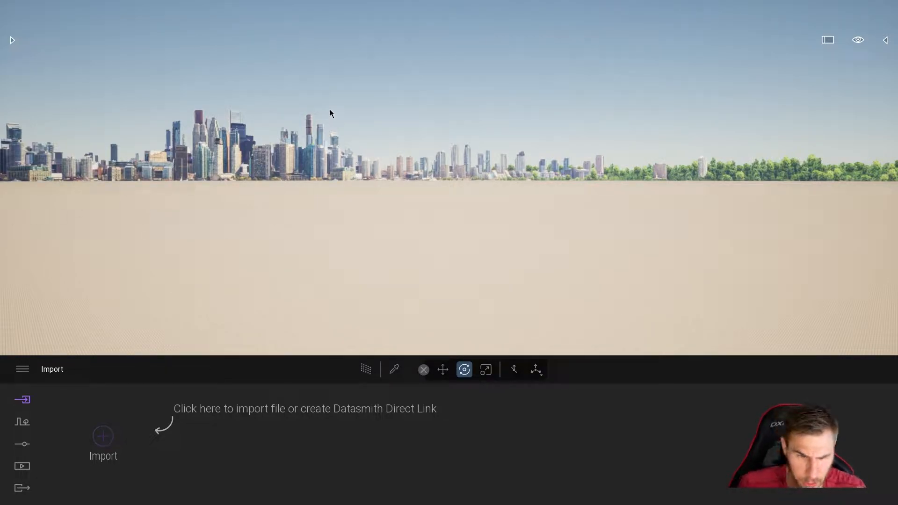
Import the Revit Madera_Residence model through Direct Link, with Collapse set to Keep hierarchy and Max UV precision enabled.
{"action": "left_click", "coordinate": [103, 436]}
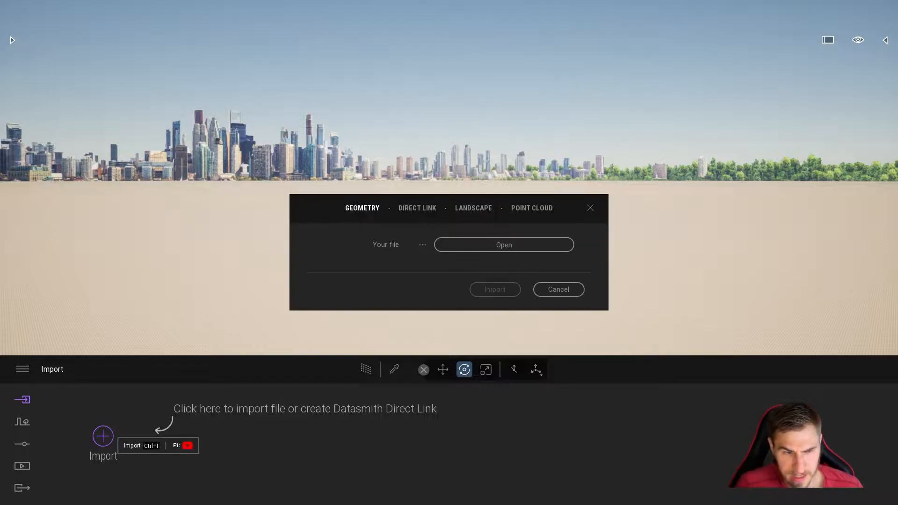
{"action": "left_click", "coordinate": [419, 210]}
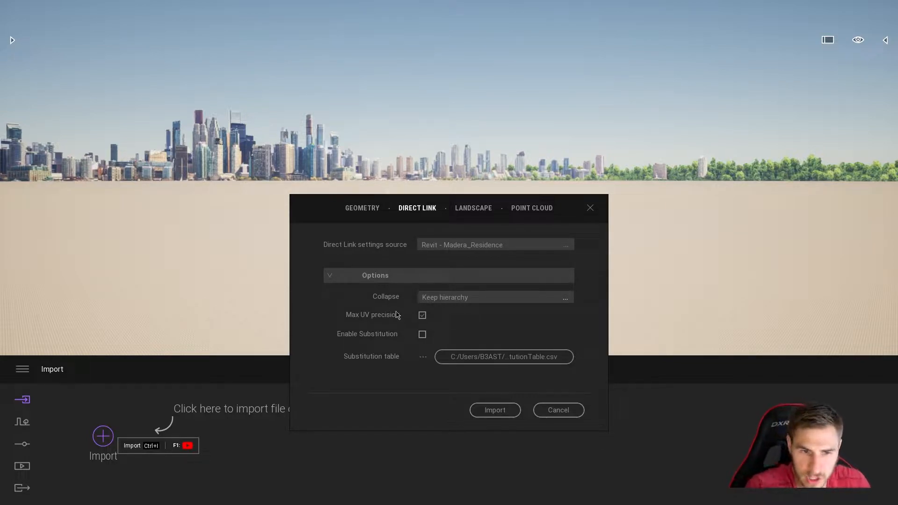
{"action": "left_click", "coordinate": [422, 315]}
{"action": "left_click", "coordinate": [422, 315]}
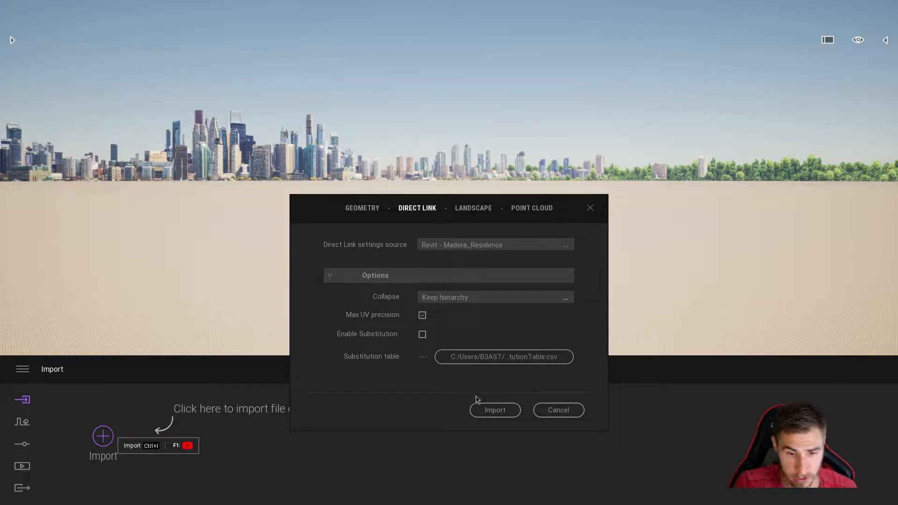
{"action": "left_click", "coordinate": [495, 409]}
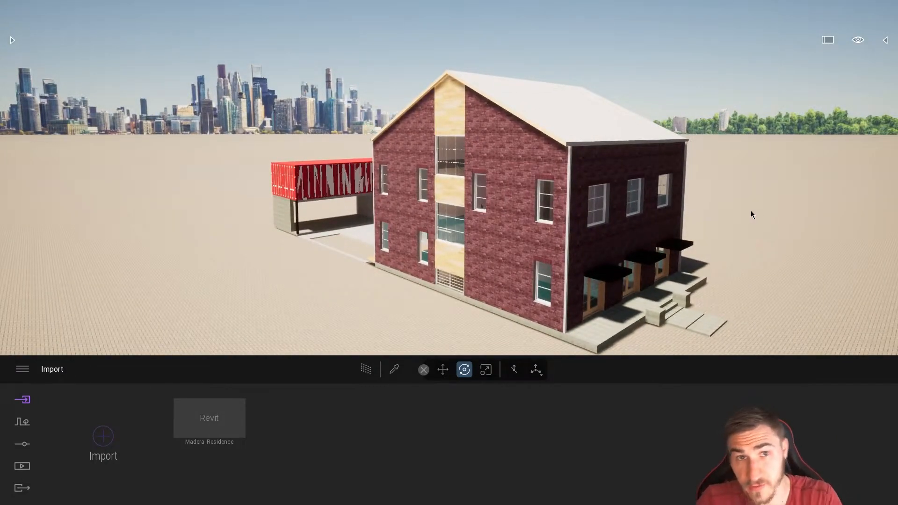
Browse the library's posed human categories and look through the Shopping characters.
{"action": "left_click", "coordinate": [13, 41]}
{"action": "left_click", "coordinate": [12, 56]}
{"action": "left_click", "coordinate": [13, 56]}
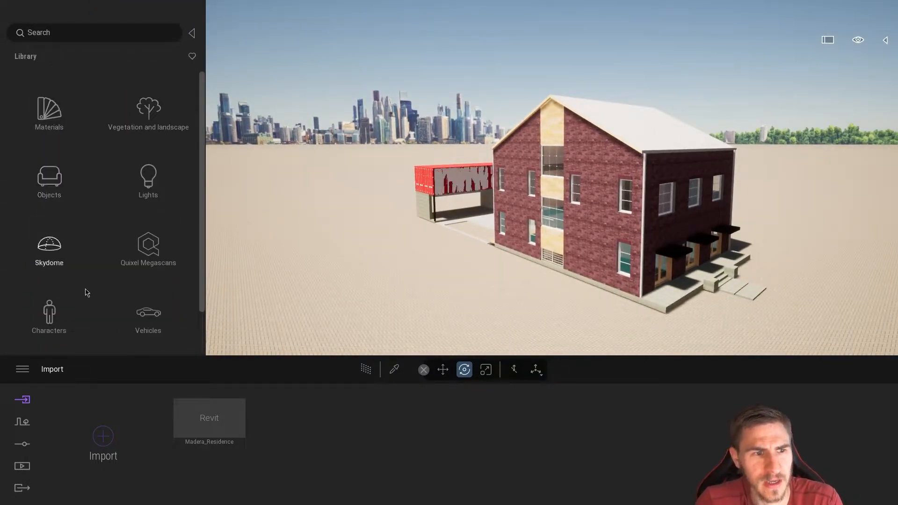
{"action": "left_click", "coordinate": [51, 313]}
{"action": "left_click", "coordinate": [52, 180]}
{"action": "scroll", "coordinate": [145, 174], "scroll_direction": "down", "scroll_amount": 4}
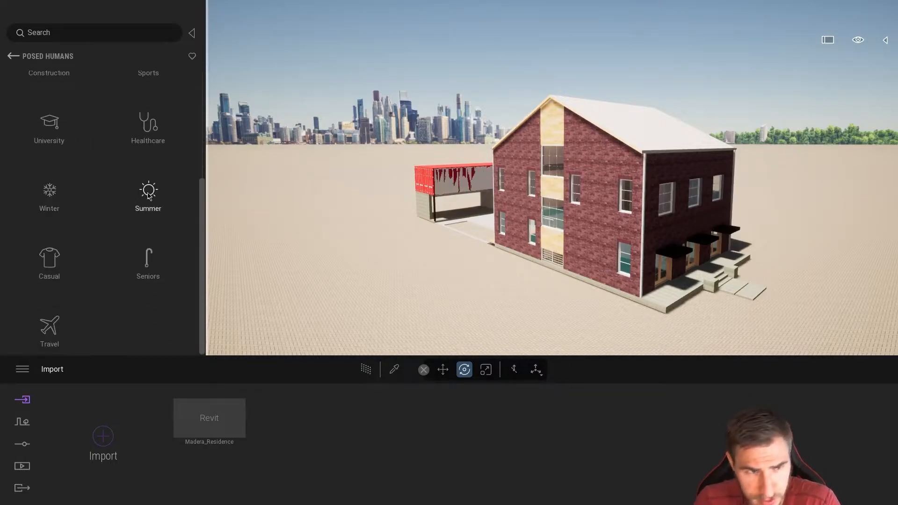
{"action": "scroll", "coordinate": [84, 203], "scroll_direction": "up", "scroll_amount": 2}
{"action": "scroll", "coordinate": [85, 203], "scroll_direction": "up", "scroll_amount": 2}
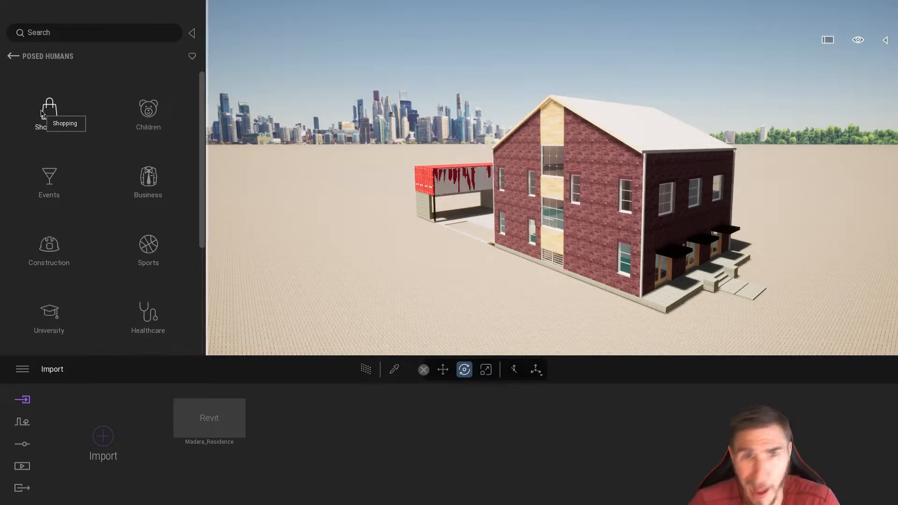
{"action": "left_click", "coordinate": [55, 115]}
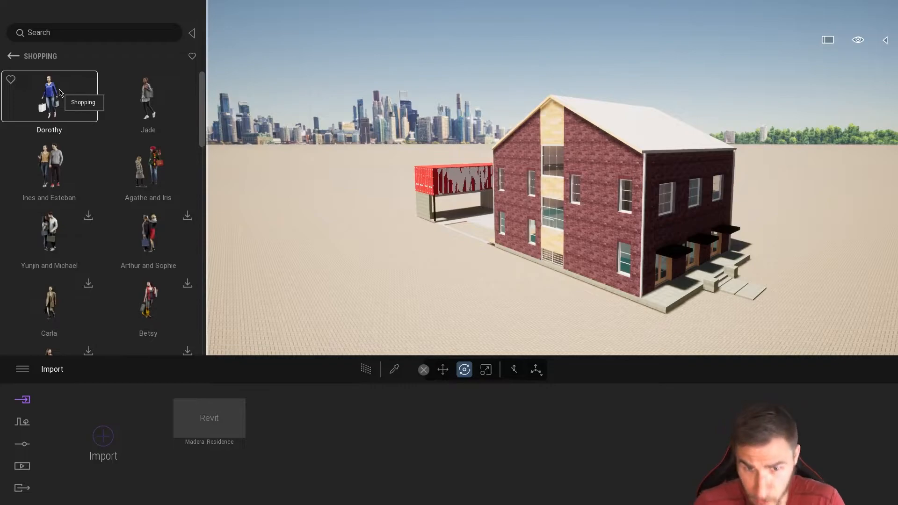
{"action": "left_click", "coordinate": [13, 56]}
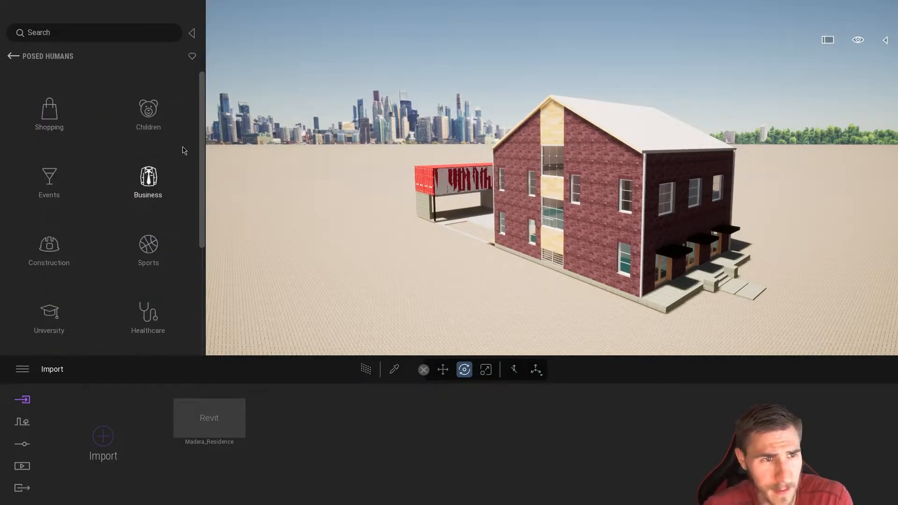
Examine the musical instruments among the library's home objects, then return to the library root and close the library.
{"action": "left_click", "coordinate": [13, 56]}
{"action": "left_click", "coordinate": [14, 56]}
{"action": "scroll", "coordinate": [94, 130], "scroll_direction": "down", "scroll_amount": 1}
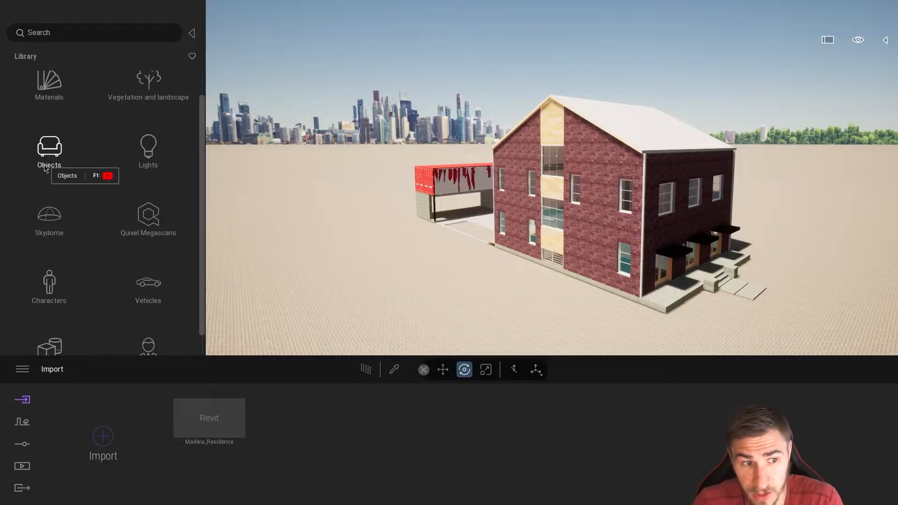
{"action": "scroll", "coordinate": [46, 166], "scroll_direction": "up", "scroll_amount": 1}
{"action": "left_click", "coordinate": [50, 183]}
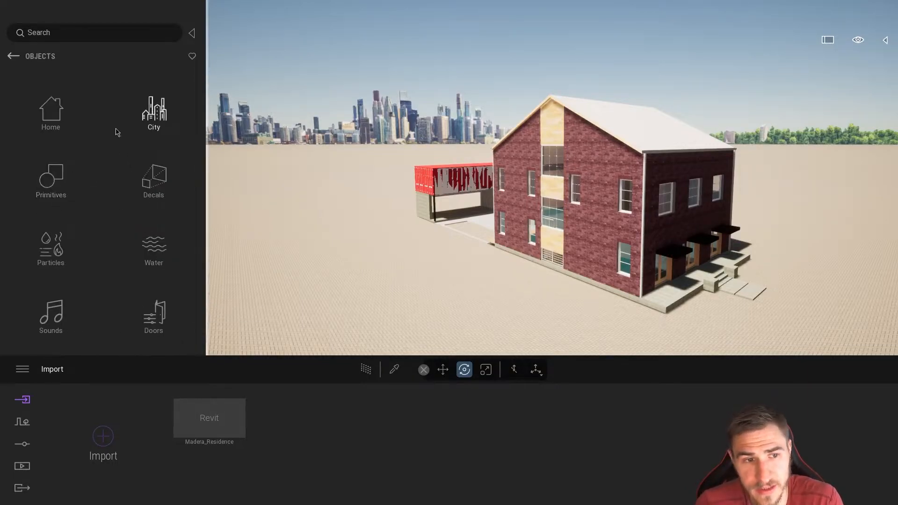
{"action": "left_click", "coordinate": [41, 115]}
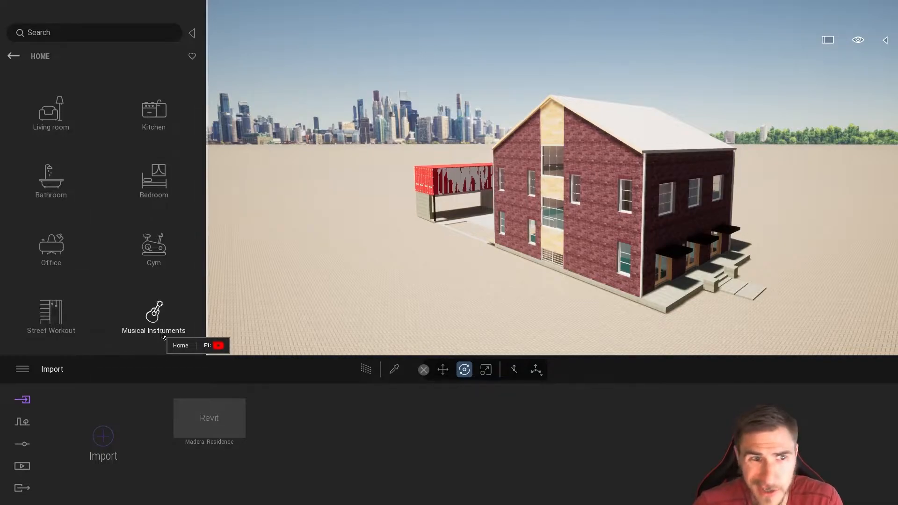
{"action": "left_click", "coordinate": [152, 315]}
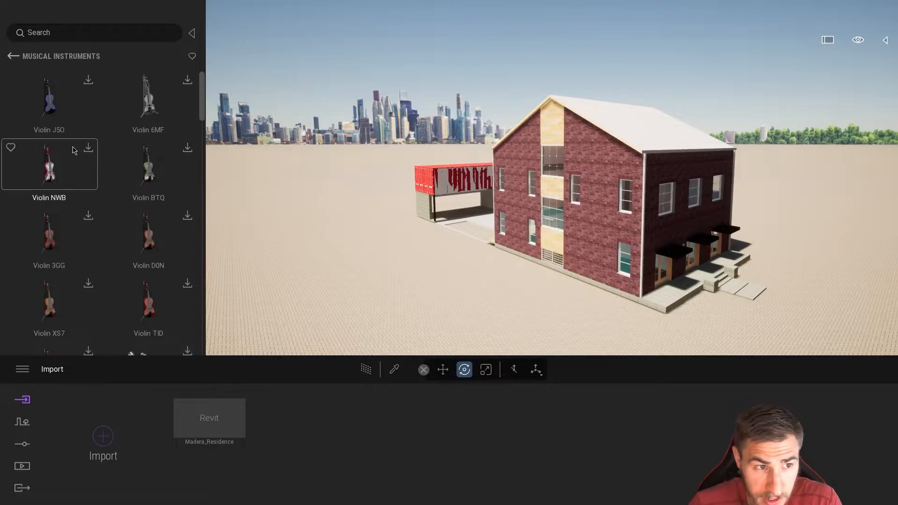
{"action": "scroll", "coordinate": [59, 178], "scroll_direction": "down", "scroll_amount": 10}
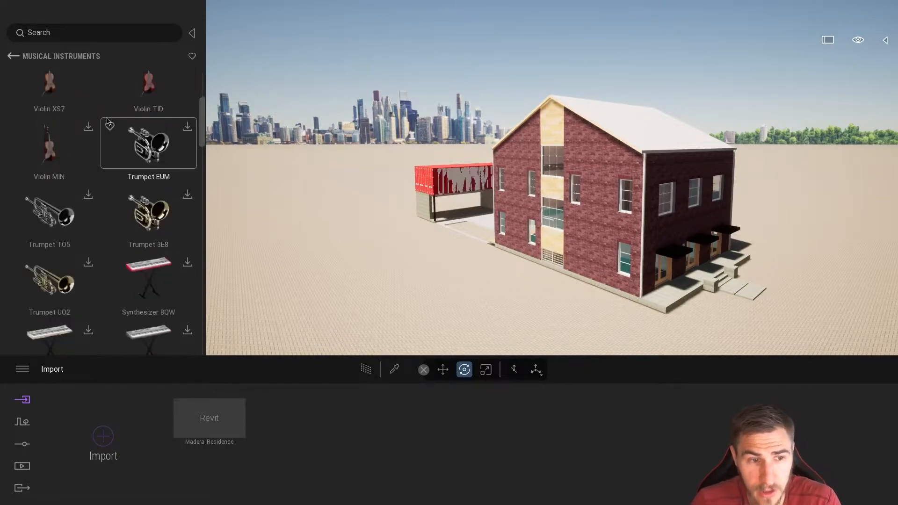
{"action": "scroll", "coordinate": [109, 122], "scroll_direction": "down", "scroll_amount": 10}
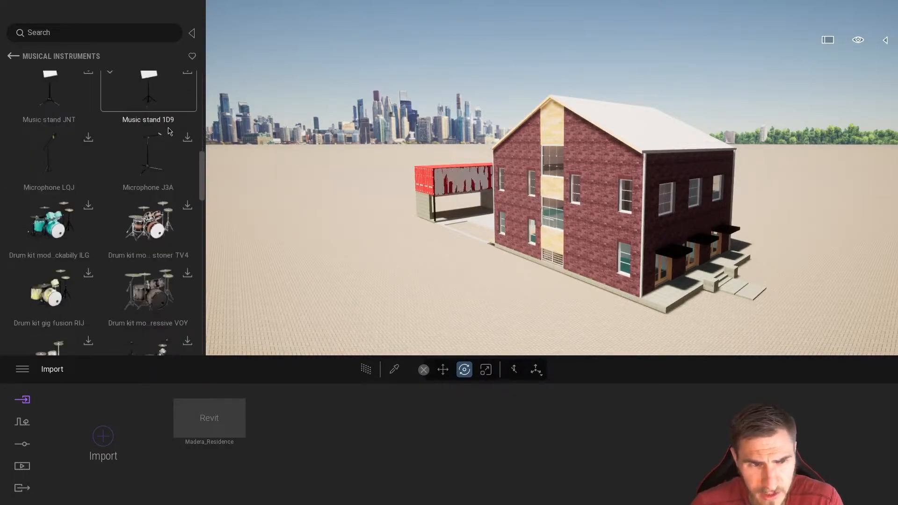
{"action": "scroll", "coordinate": [165, 139], "scroll_direction": "down", "scroll_amount": 6}
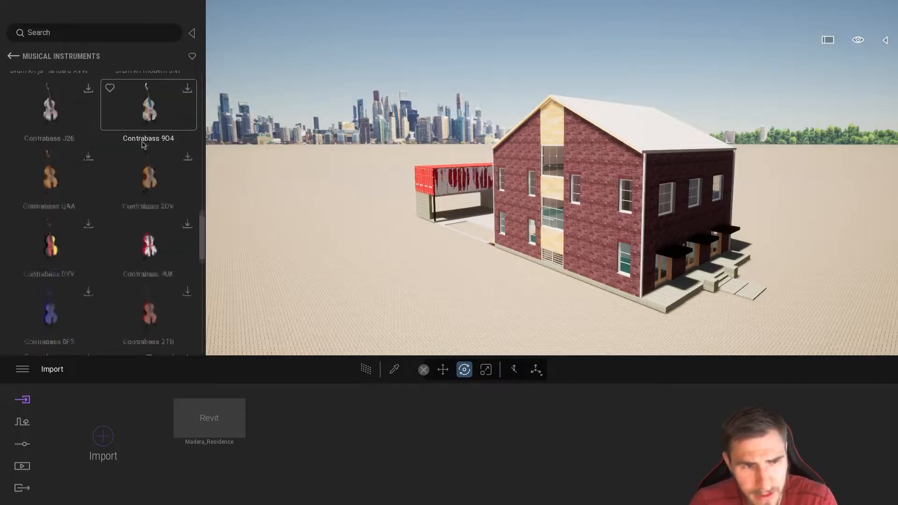
{"action": "scroll", "coordinate": [116, 254], "scroll_direction": "down", "scroll_amount": 8}
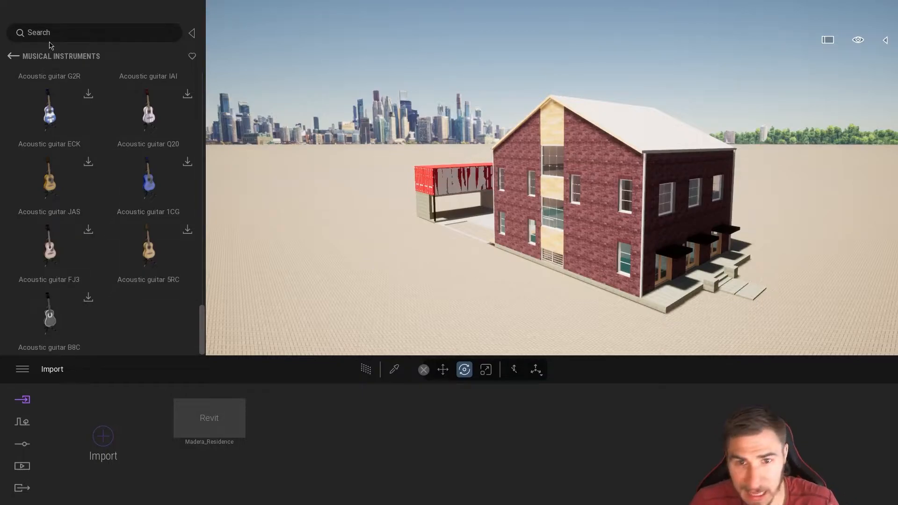
{"action": "left_click", "coordinate": [12, 56]}
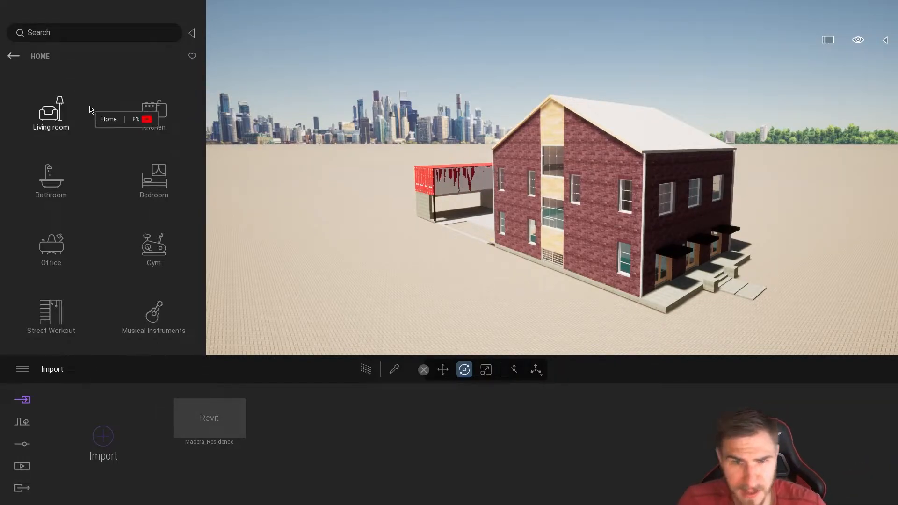
{"action": "left_click", "coordinate": [13, 56]}
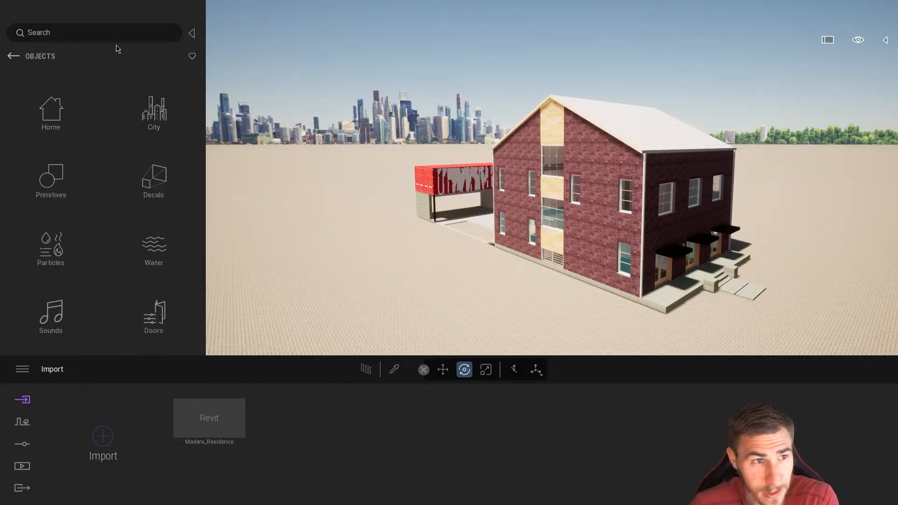
{"action": "left_click", "coordinate": [13, 56]}
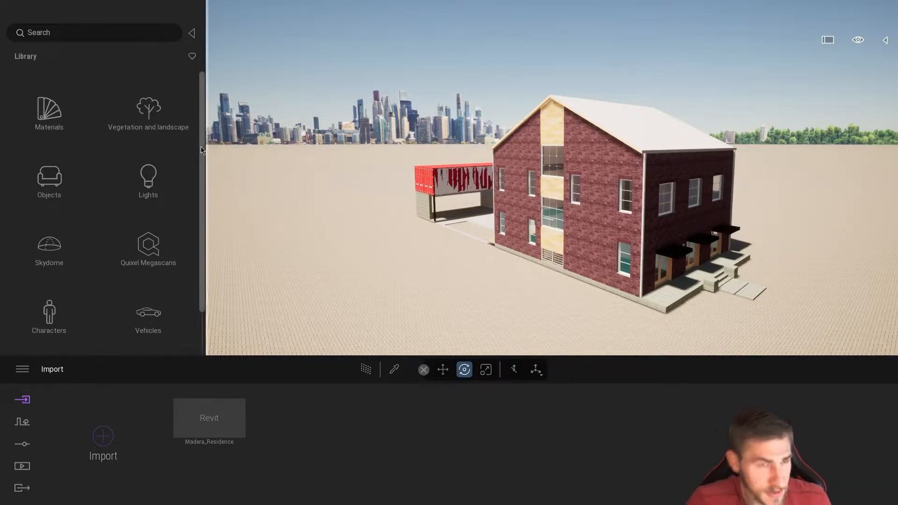
{"action": "left_click", "coordinate": [191, 33]}
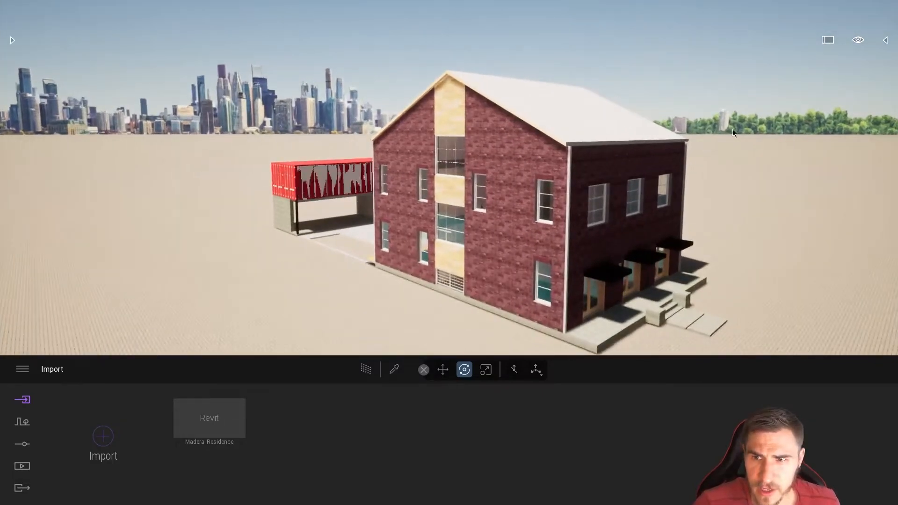
Show the scene graph and collapse the level and stair folders under Madera_Residence.
{"action": "left_click", "coordinate": [886, 41]}
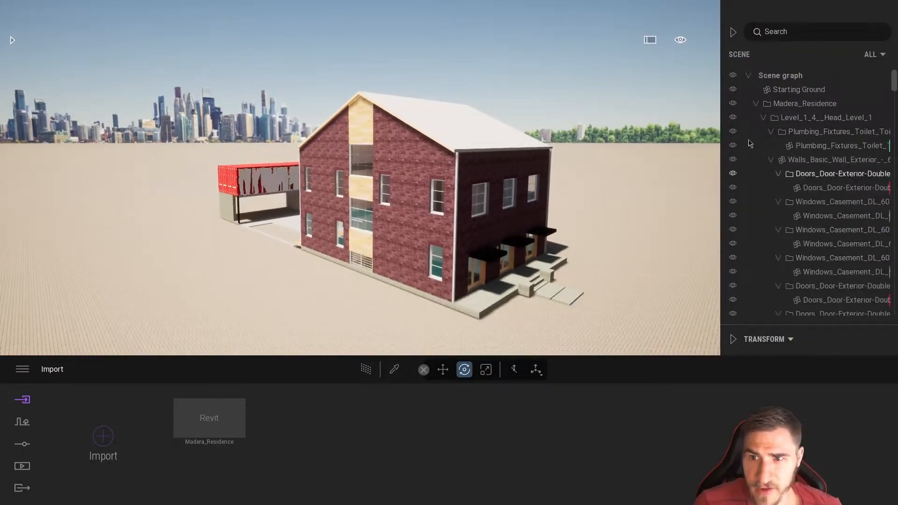
{"action": "left_click", "coordinate": [764, 118]}
{"action": "left_click", "coordinate": [763, 131]}
{"action": "left_click", "coordinate": [772, 146]}
{"action": "left_click", "coordinate": [764, 145]}
{"action": "left_click", "coordinate": [763, 159]}
{"action": "left_click", "coordinate": [782, 188]}
{"action": "left_click", "coordinate": [778, 174]}
{"action": "left_click", "coordinate": [763, 173]}
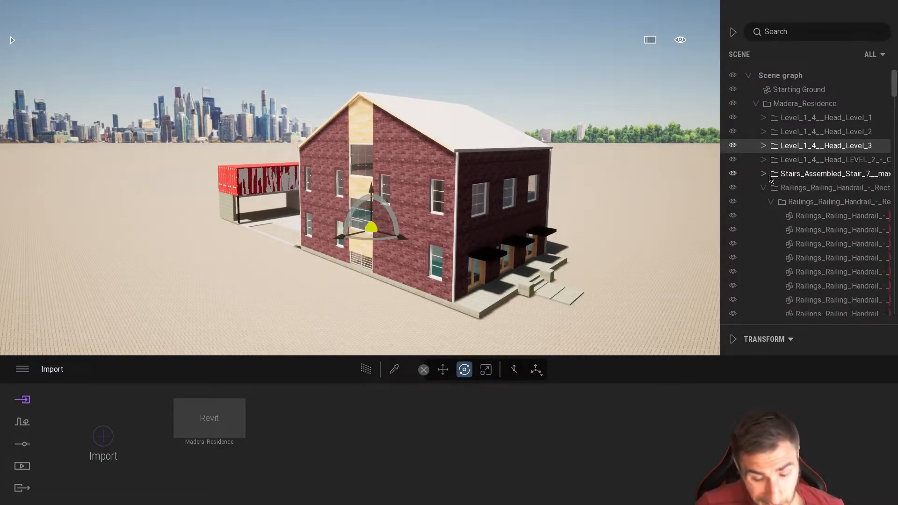
Try adding a sub container to the Level_1 folder with the Level_1 and Level_2 folders selected, and undo it.
{"action": "left_click", "coordinate": [804, 118]}
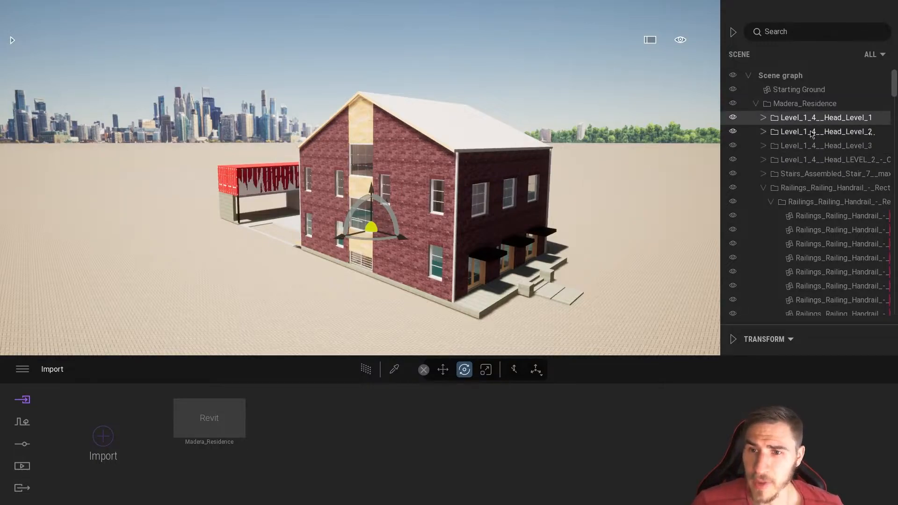
{"action": "left_click", "coordinate": [811, 132], "text": "ctrl"}
{"action": "left_click", "coordinate": [811, 163], "text": "ctrl"}
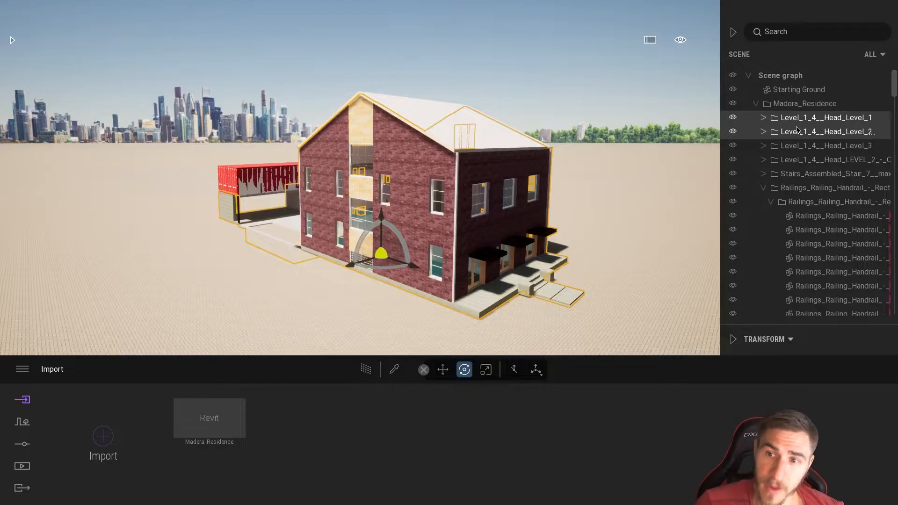
{"action": "right_click", "coordinate": [756, 132]}
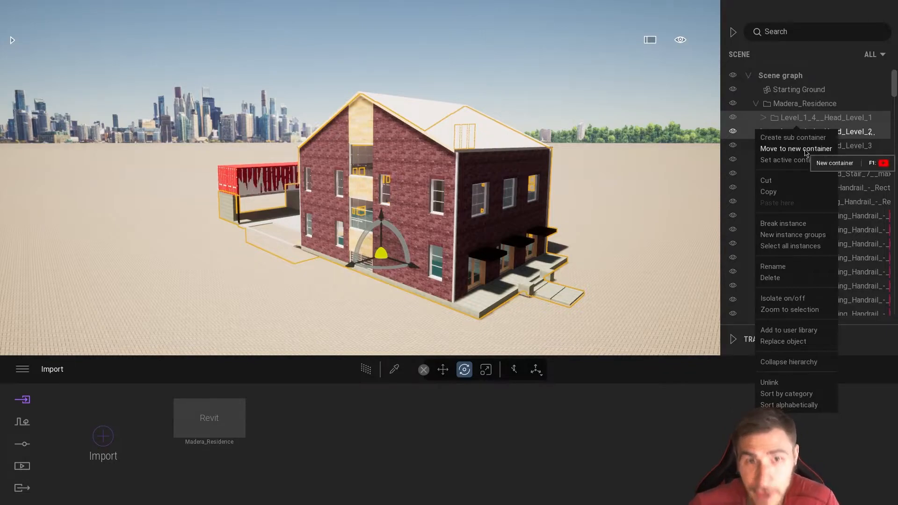
{"action": "right_click", "coordinate": [809, 119]}
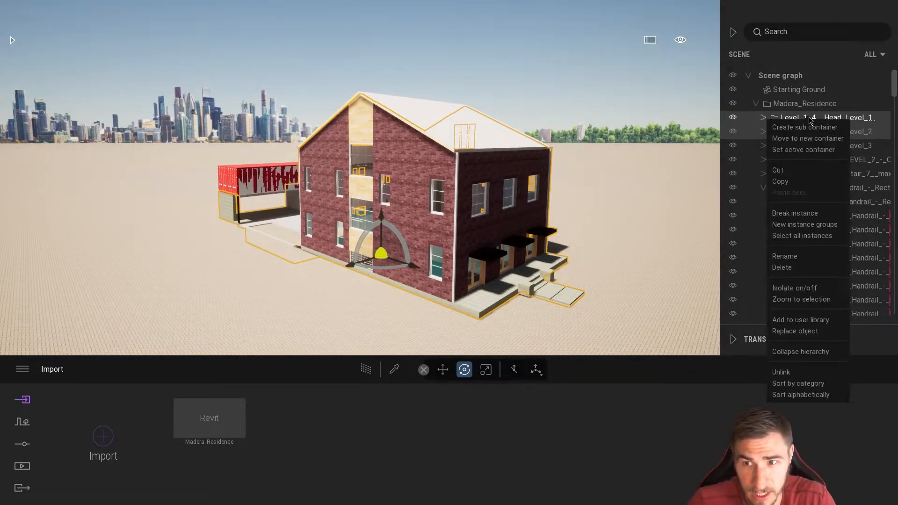
{"action": "left_click", "coordinate": [820, 128]}
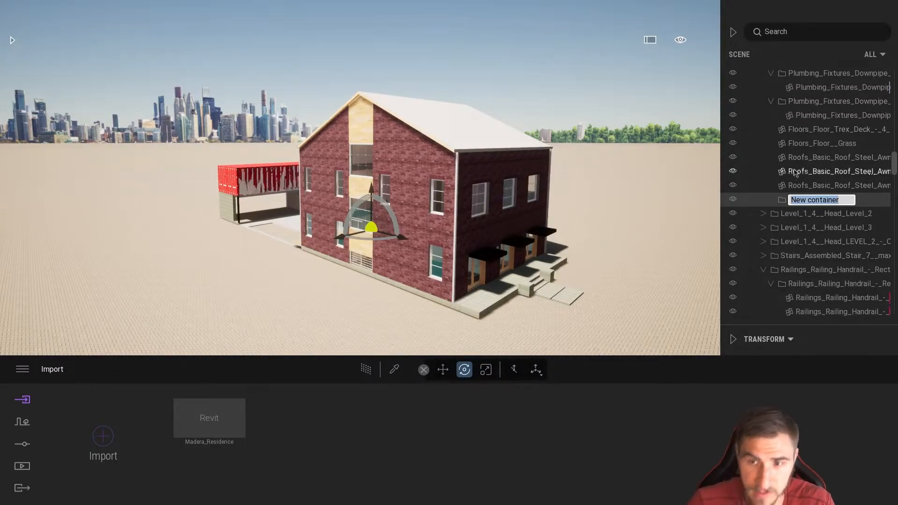
{"action": "left_click", "coordinate": [778, 201]}
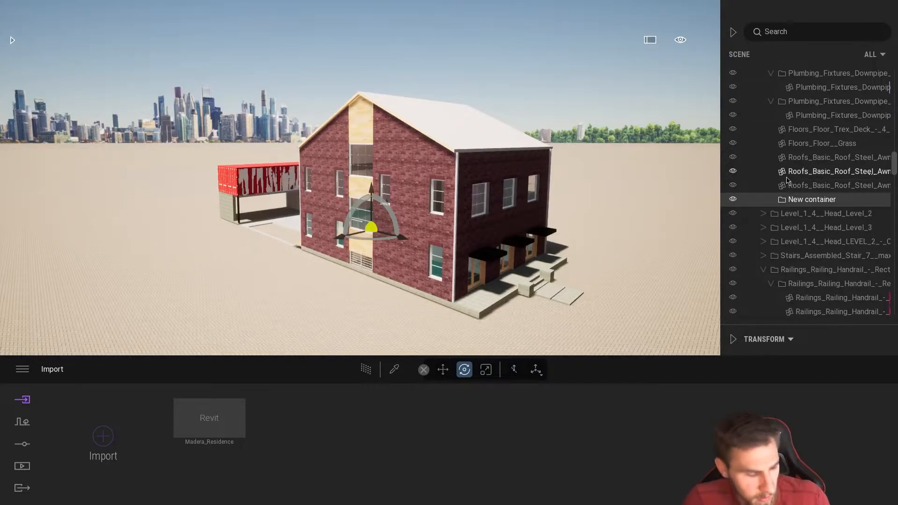
{"action": "key", "text": "ctrl+z"}
{"action": "left_click", "coordinate": [771, 124]}
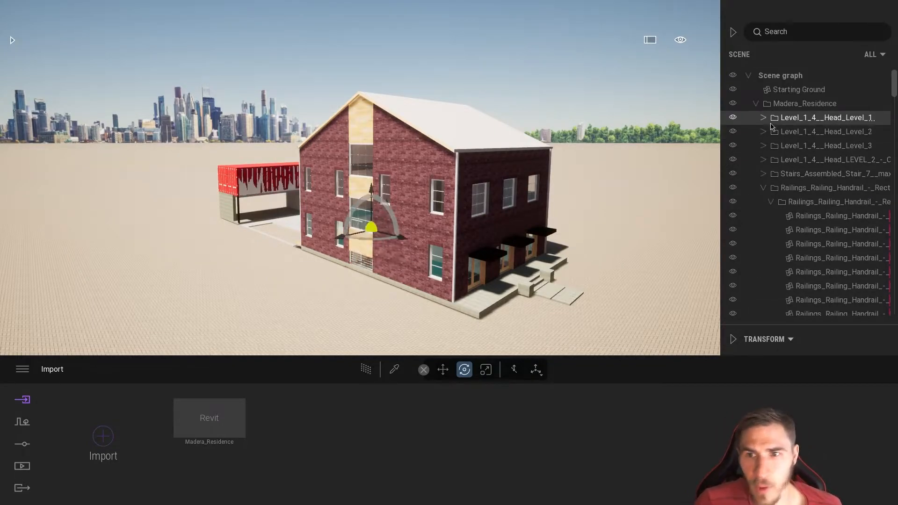
Move the Level_1 and Level_2 folders into a new container named FOLDER under Madera_Residence.
{"action": "right_click", "coordinate": [771, 124]}
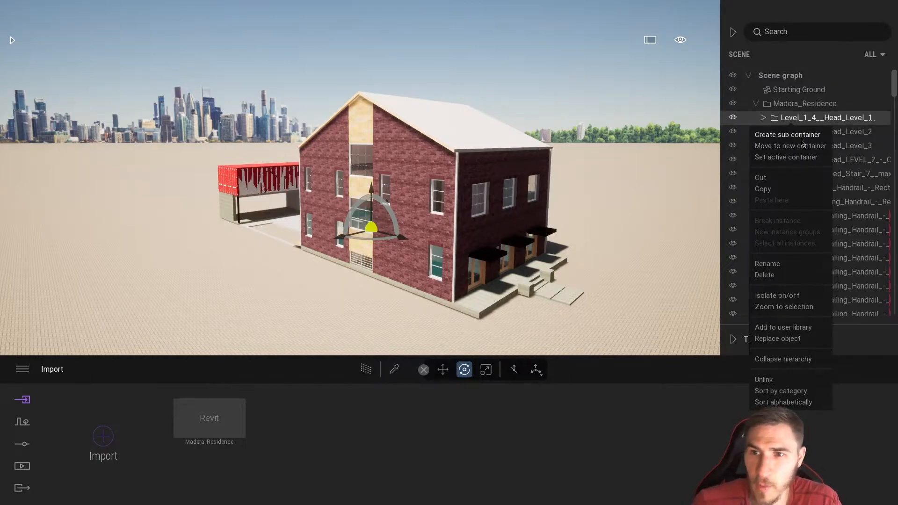
{"action": "left_click", "coordinate": [863, 133]}
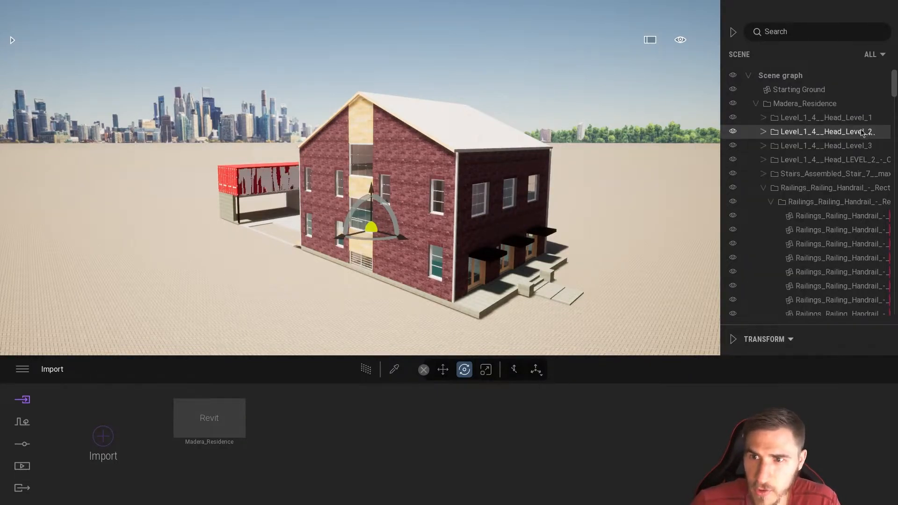
{"action": "left_click", "coordinate": [825, 119]}
{"action": "right_click", "coordinate": [830, 128]}
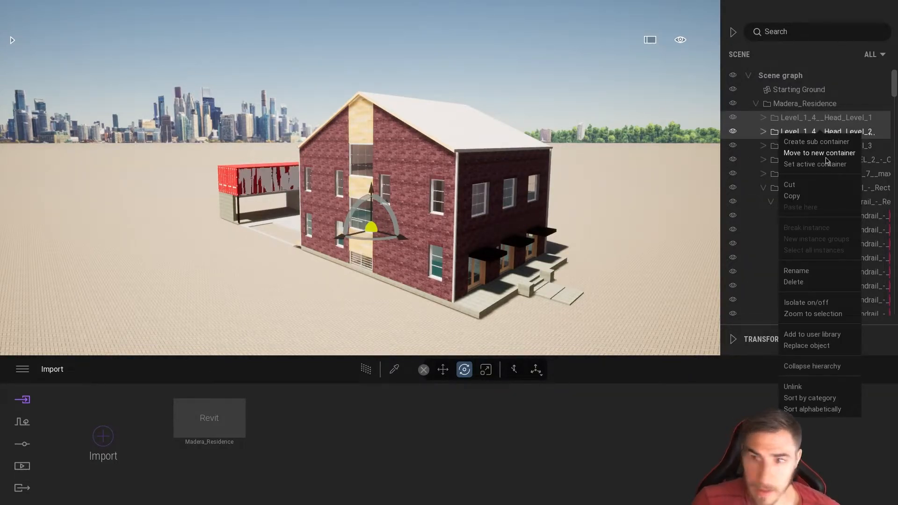
{"action": "left_click", "coordinate": [839, 154]}
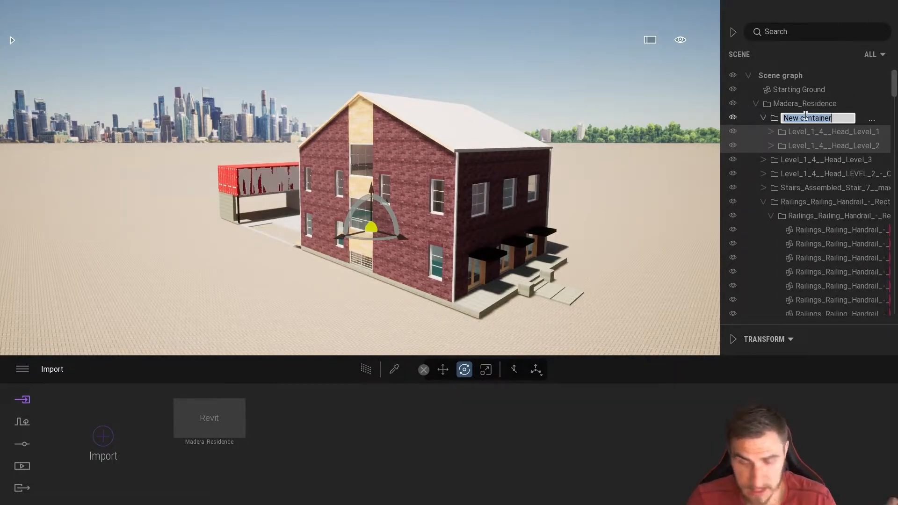
{"action": "type", "text": "FOLDER"}
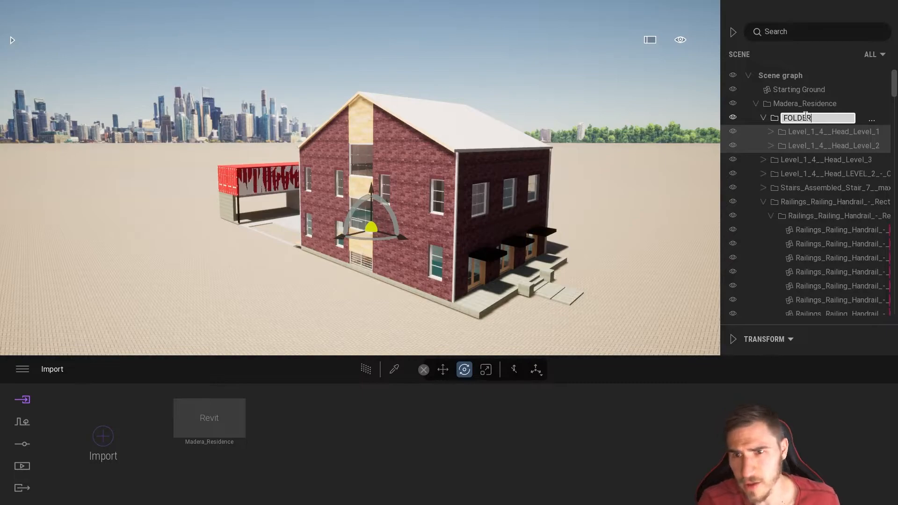
{"action": "key", "text": "Return"}
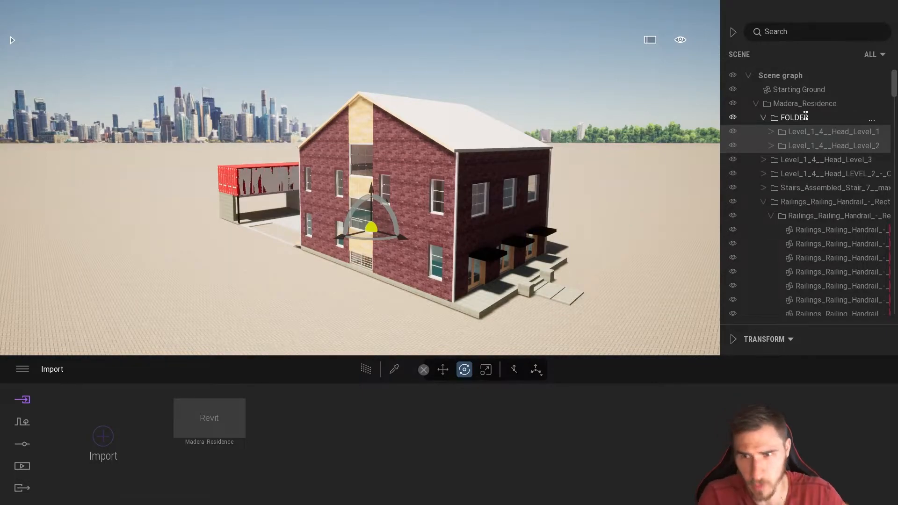
{"action": "left_click", "coordinate": [764, 118]}
{"action": "left_click", "coordinate": [764, 118]}
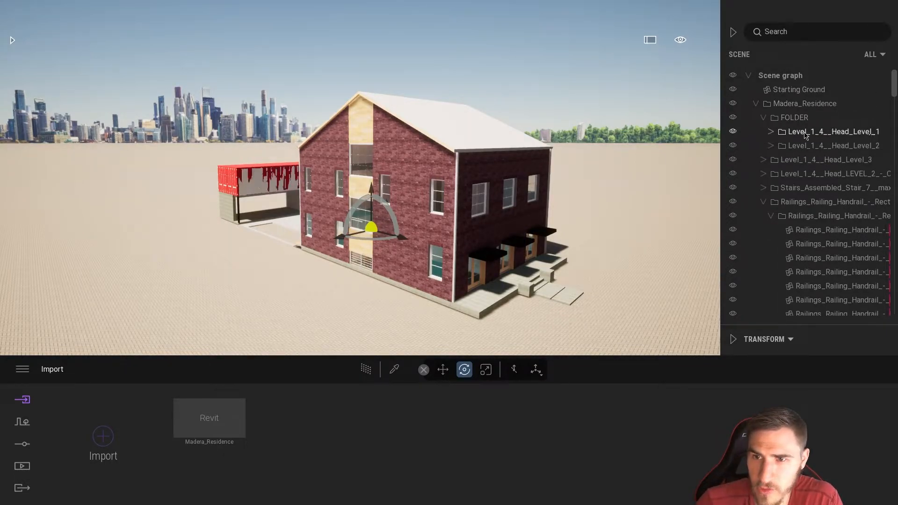
Group the Head_Level_3, Head_LEVEL_2 and Stairs_Assembled_Stair_7 folders into another new container, keeping its default name.
{"action": "left_click", "coordinate": [800, 163]}
{"action": "left_click", "coordinate": [790, 187], "text": "shift"}
{"action": "right_click", "coordinate": [772, 190]}
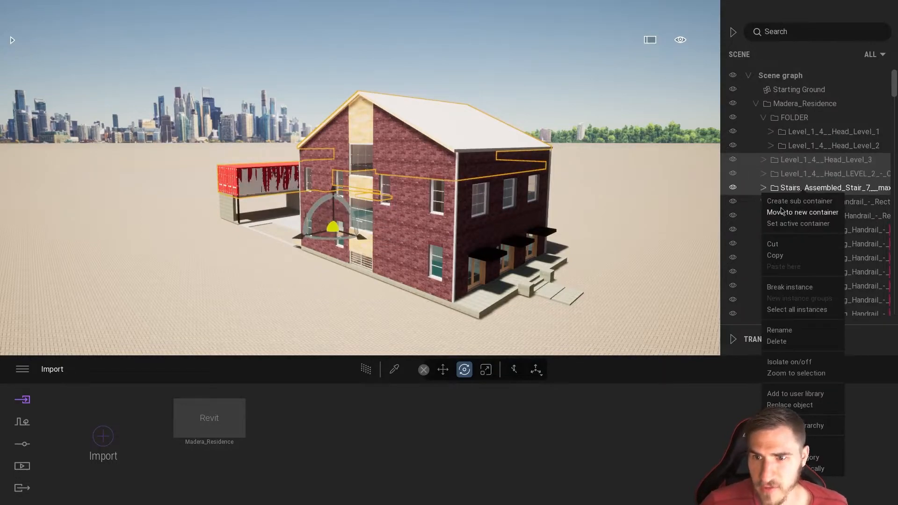
{"action": "left_click", "coordinate": [795, 212]}
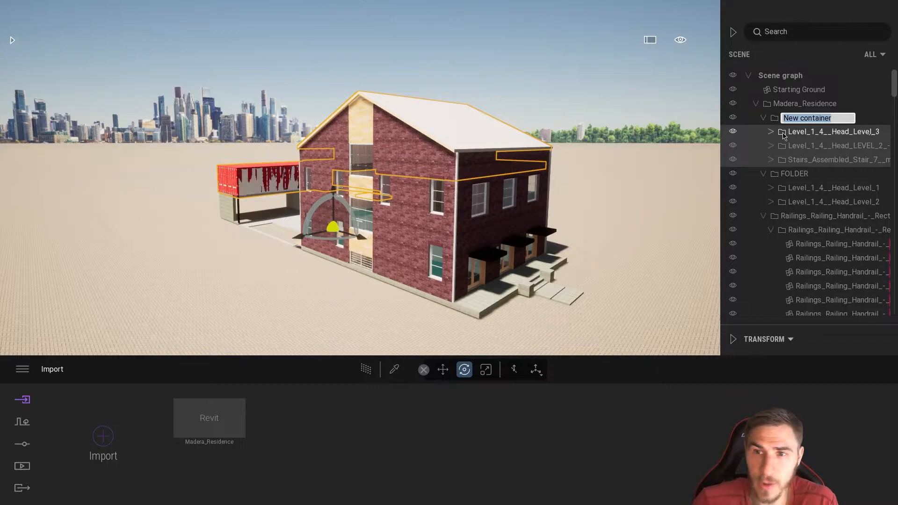
{"action": "left_click", "coordinate": [804, 119]}
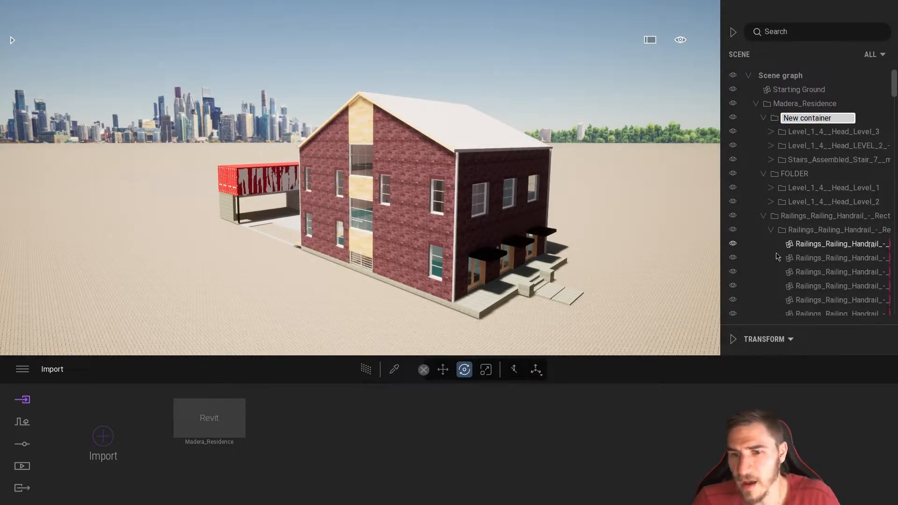
Check the scene statistics, and view the BIM information of the brick exterior wall on the gable side.
{"action": "left_click", "coordinate": [734, 340]}
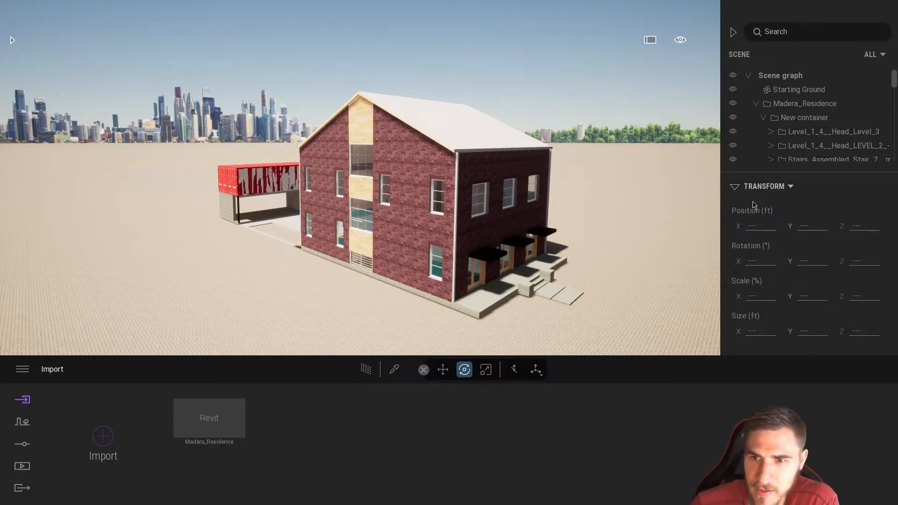
{"action": "mouse_move", "coordinate": [777, 187]}
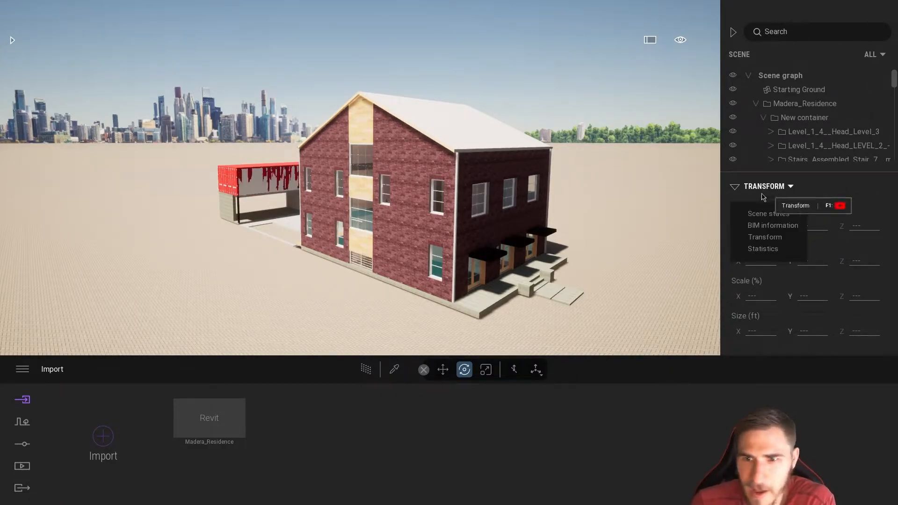
{"action": "left_click", "coordinate": [765, 248]}
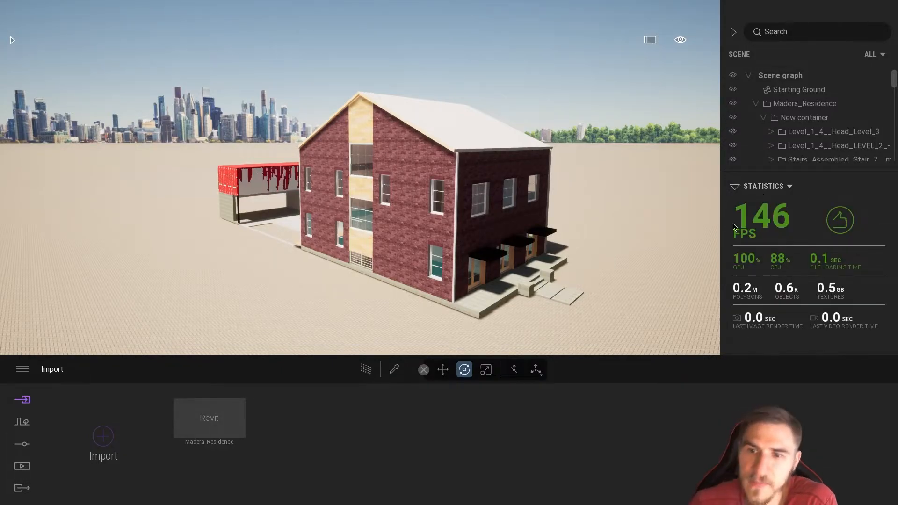
{"action": "left_click", "coordinate": [770, 222]}
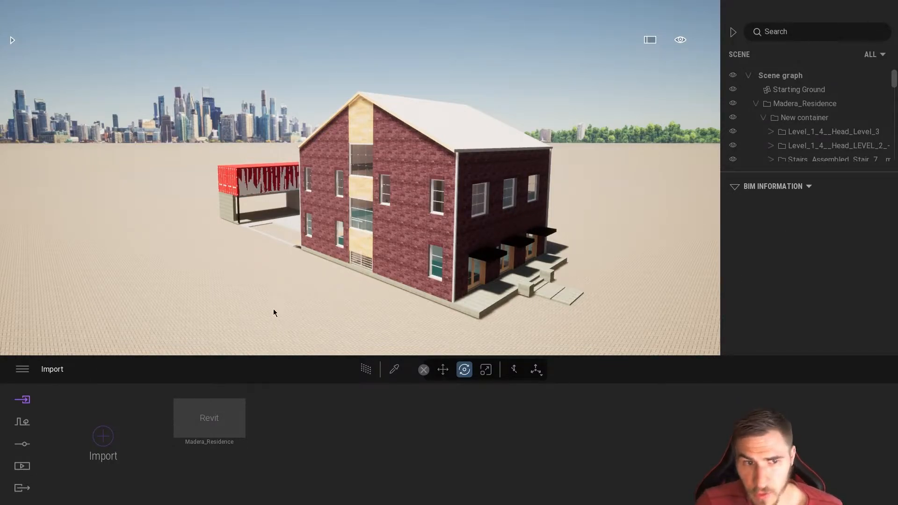
{"action": "left_click", "coordinate": [397, 275]}
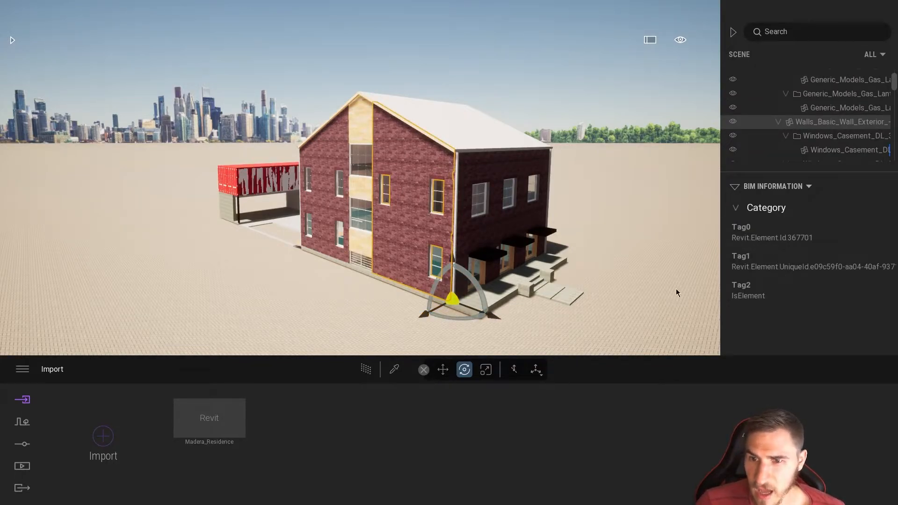
Show the transform values of the selected brick exterior wall.
{"action": "left_click", "coordinate": [809, 186]}
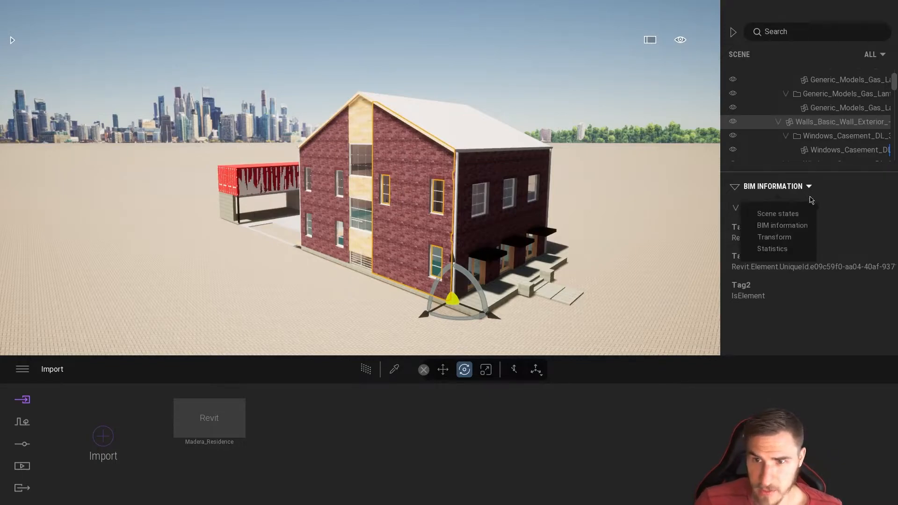
{"action": "left_click", "coordinate": [788, 239]}
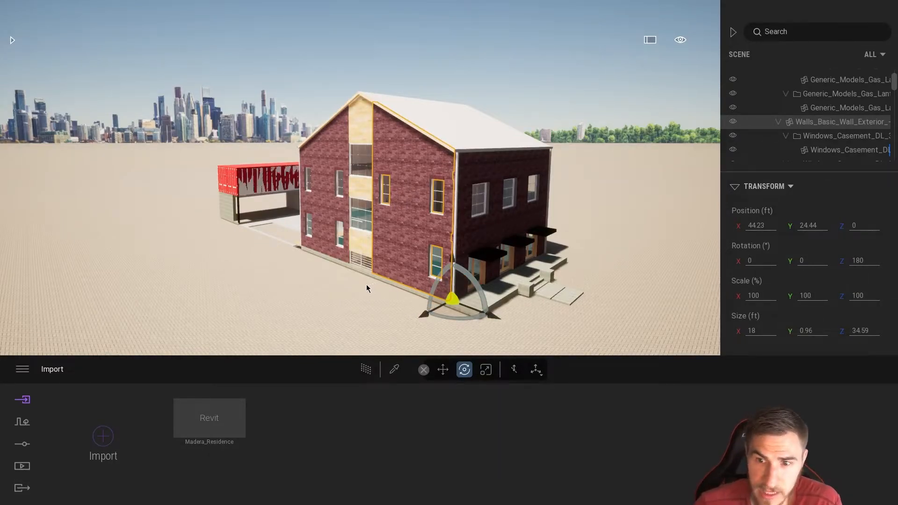
{"action": "left_click", "coordinate": [762, 331]}
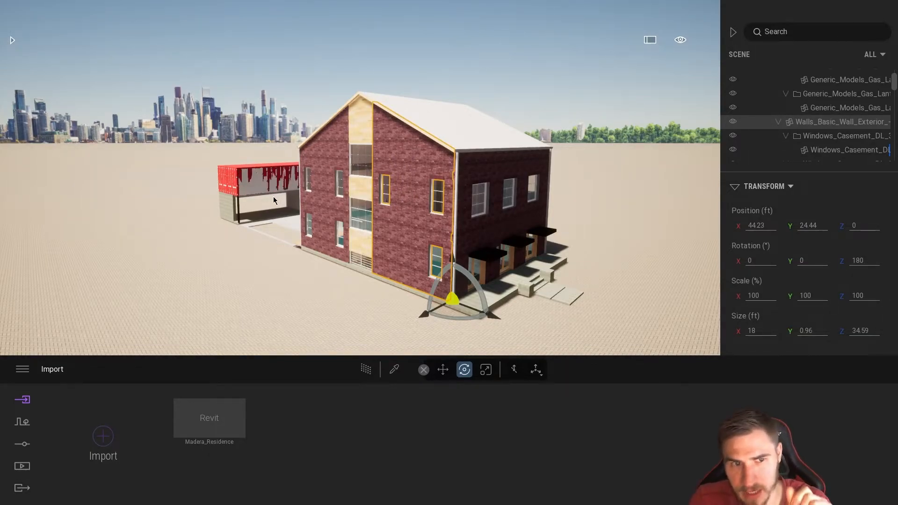
Select the end wall beneath the red container structure and inspect its transform values and surroundings.
{"action": "left_click", "coordinate": [229, 207]}
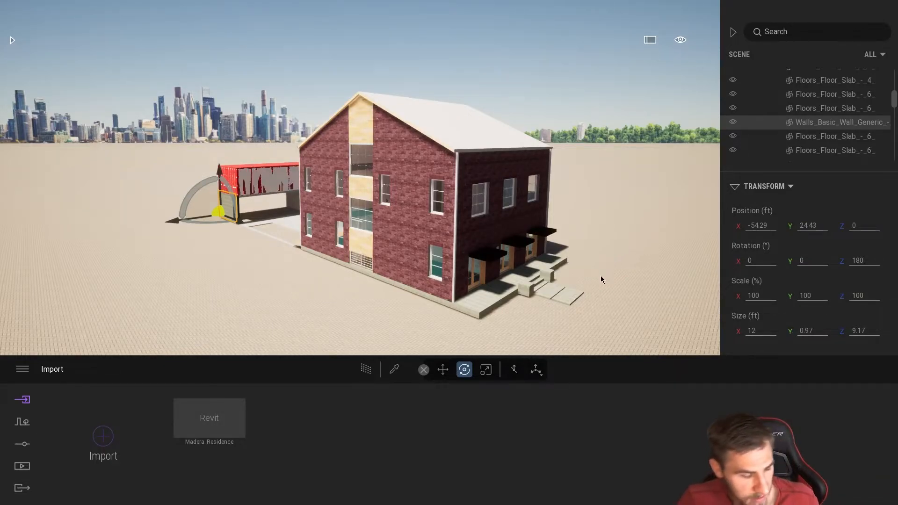
{"action": "key", "text": "f"}
{"action": "right_click_drag", "start_coordinate": [615, 292], "coordinate": [692, 296]}
{"action": "key", "text": "s"}
{"action": "key", "text": "a"}
{"action": "right_click_drag", "start_coordinate": [450, 192], "coordinate": [333, 180]}
{"action": "key", "text": "d"}
{"action": "key", "text": "s"}
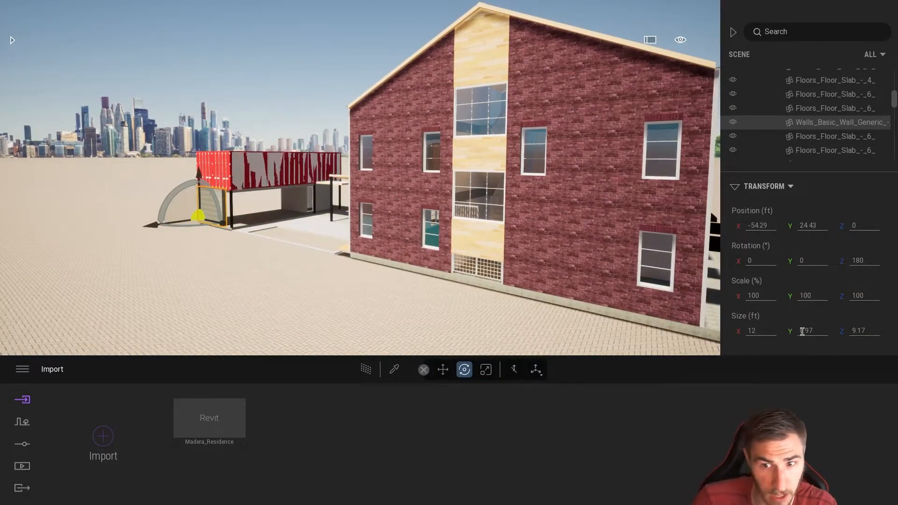
{"action": "right_click_drag", "start_coordinate": [632, 216], "coordinate": [643, 198]}
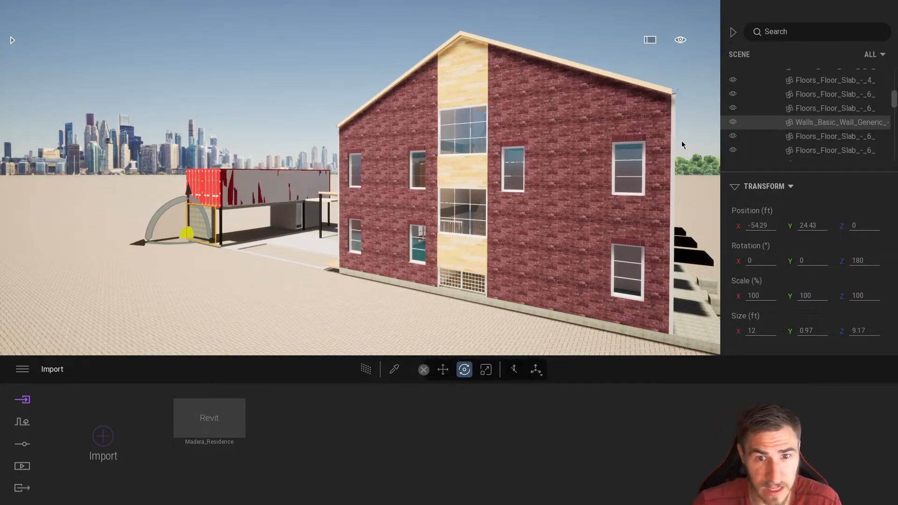
Set the unit system to Inches in the preferences.
{"action": "left_click", "coordinate": [22, 369]}
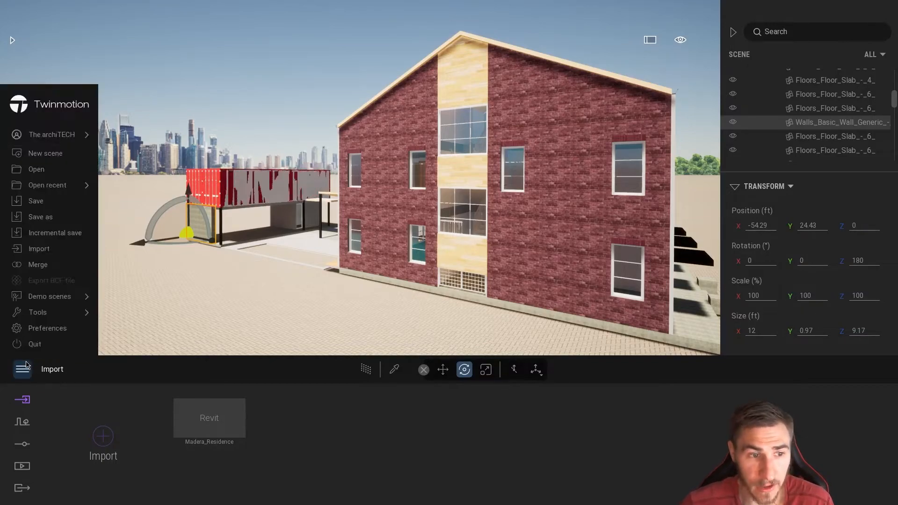
{"action": "left_click", "coordinate": [50, 329]}
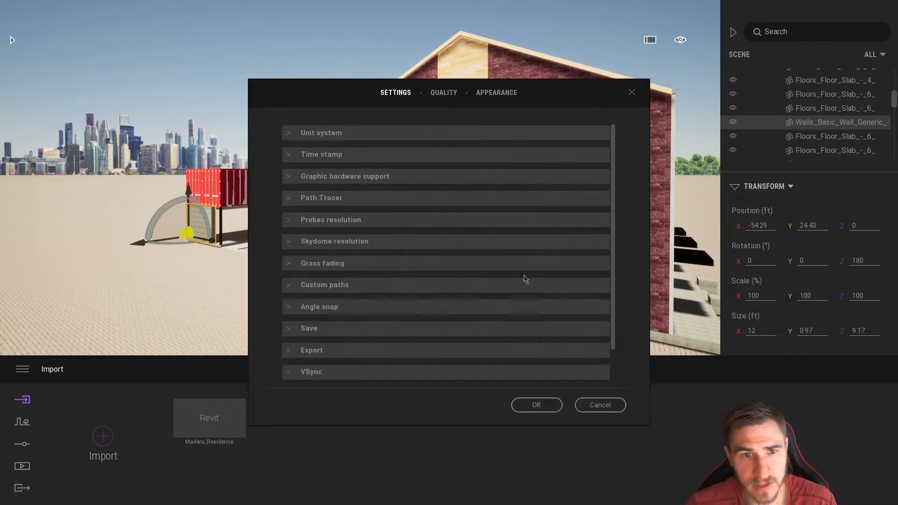
{"action": "left_click", "coordinate": [290, 134]}
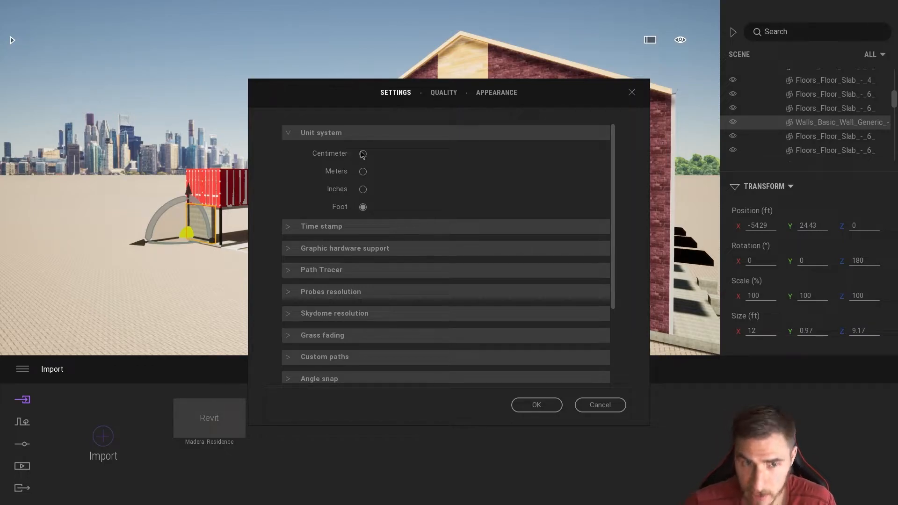
{"action": "left_click", "coordinate": [363, 190]}
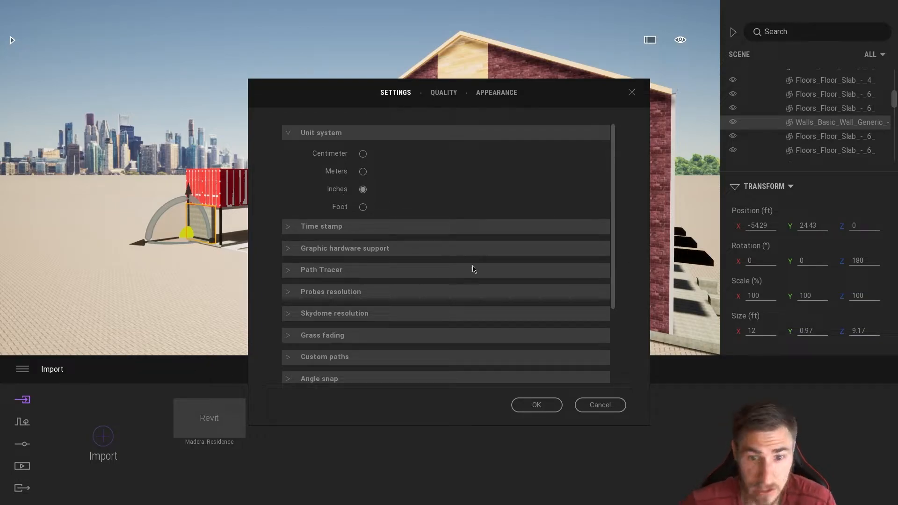
{"action": "left_click", "coordinate": [537, 404]}
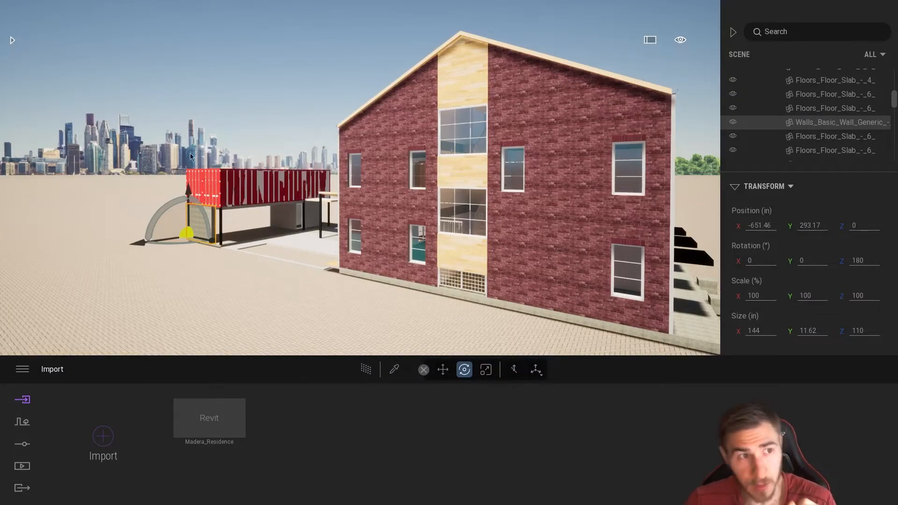
{"action": "left_click", "coordinate": [14, 41]}
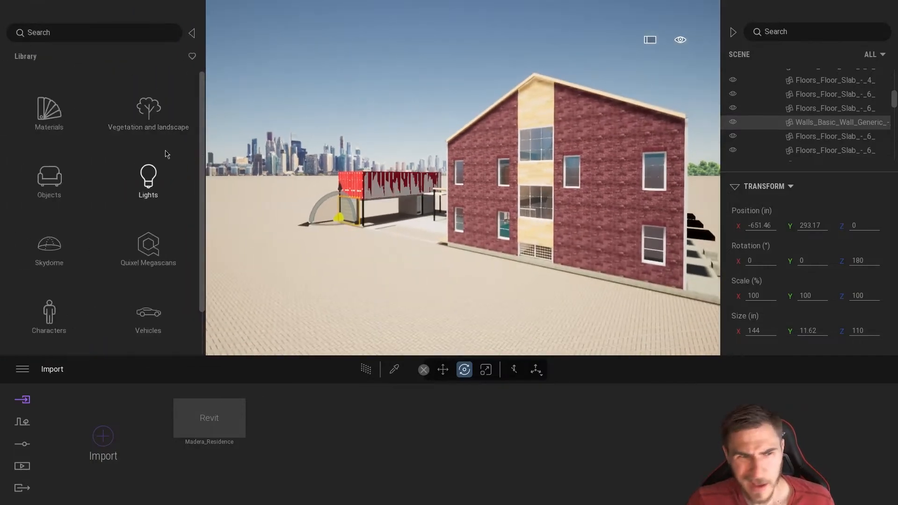
{"action": "left_click", "coordinate": [192, 33]}
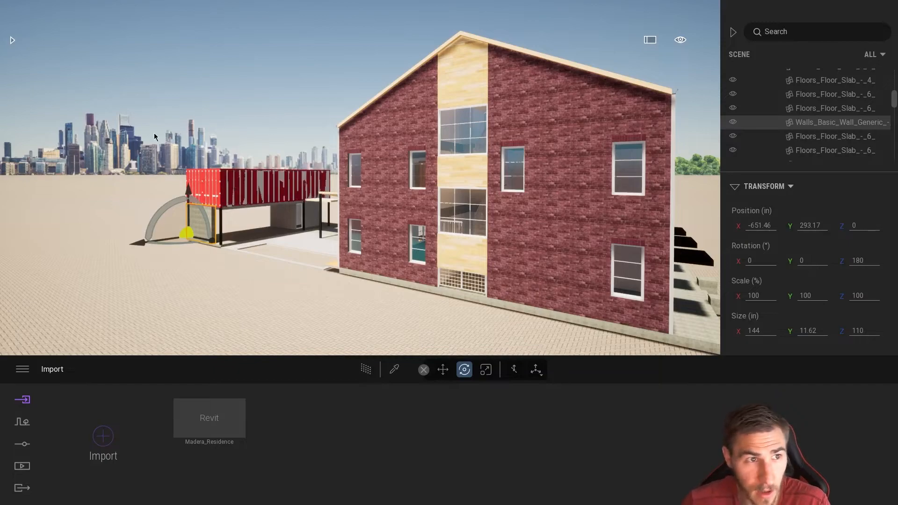
Switch the unit system in the preferences back to Foot.
{"action": "left_click", "coordinate": [22, 367]}
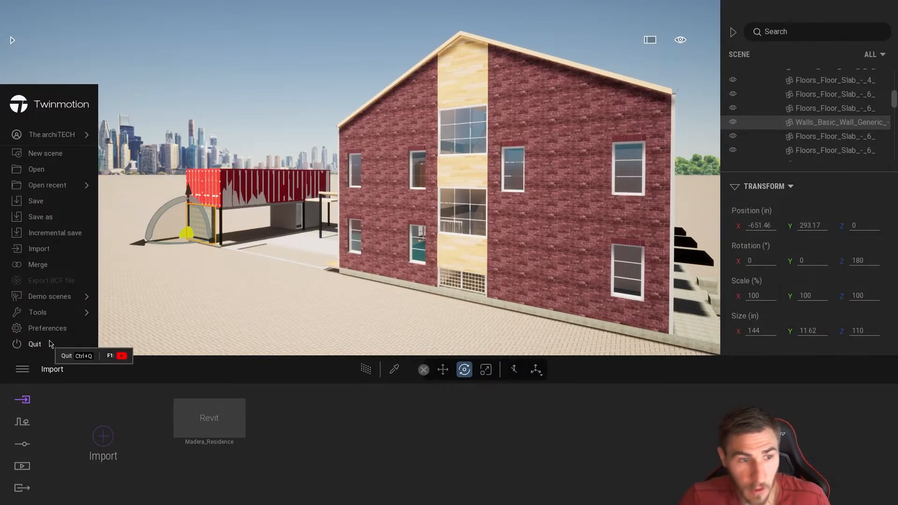
{"action": "left_click", "coordinate": [35, 344]}
{"action": "left_click", "coordinate": [304, 133]}
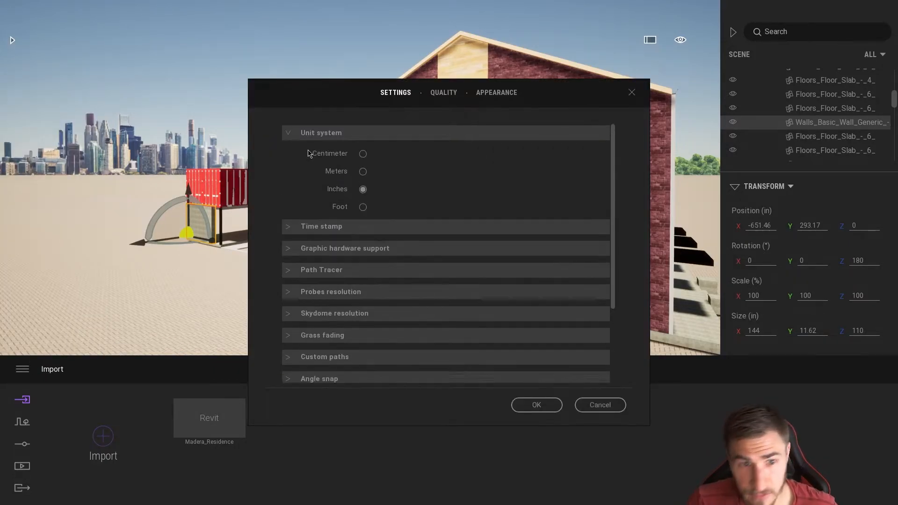
{"action": "left_click", "coordinate": [363, 207]}
{"action": "left_click", "coordinate": [537, 405]}
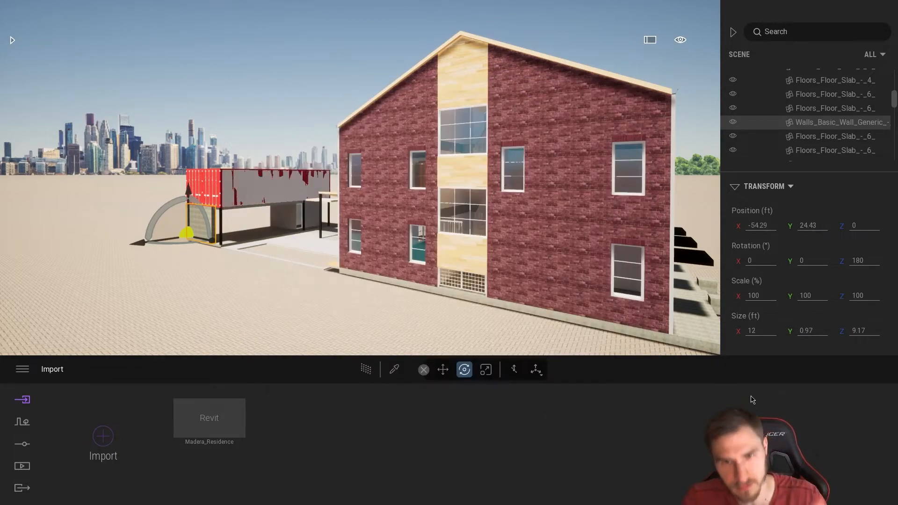
Look at the media and export options, and create a media image from the current view of the brick facade.
{"action": "mouse_move", "coordinate": [180, 403]}
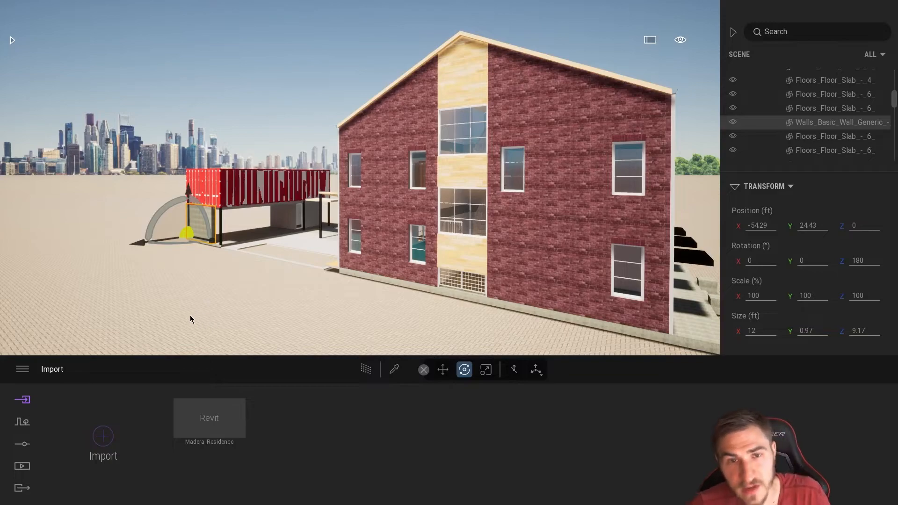
{"action": "left_click", "coordinate": [28, 468]}
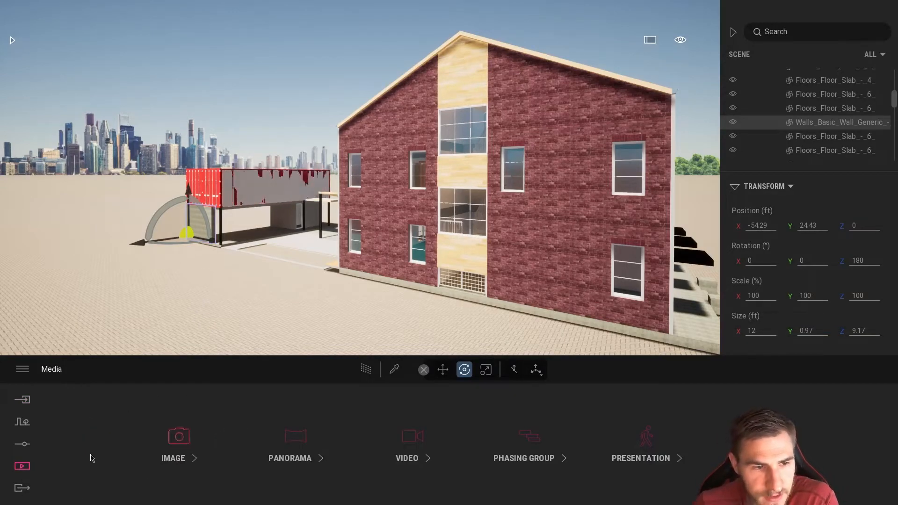
{"action": "left_click", "coordinate": [21, 488]}
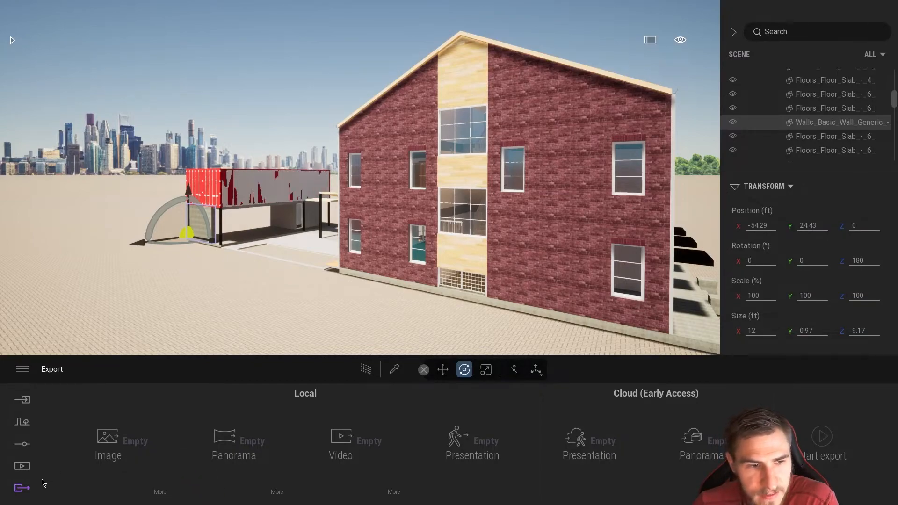
{"action": "left_click", "coordinate": [22, 466]}
{"action": "left_click", "coordinate": [163, 439]}
{"action": "left_click", "coordinate": [103, 436]}
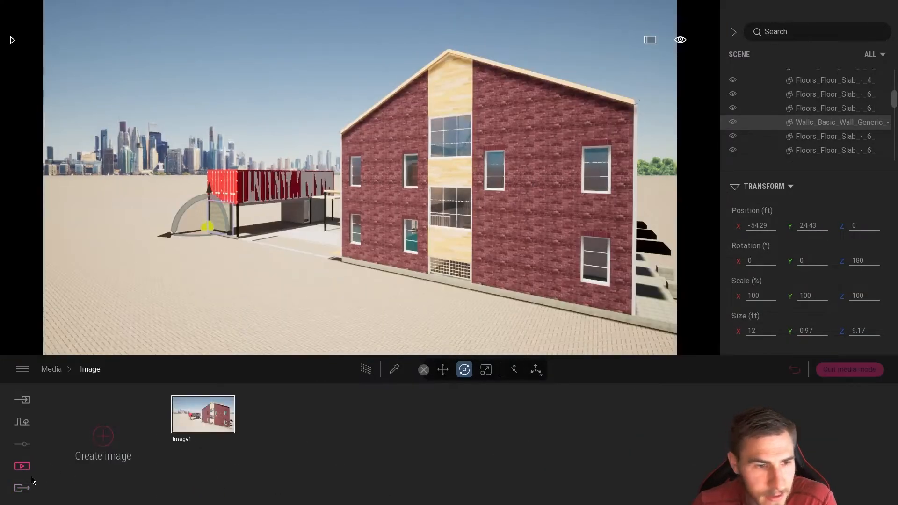
Examine the image export settings and the available picture formats PNG, JPG and EXR.
{"action": "left_click", "coordinate": [22, 488]}
{"action": "left_click", "coordinate": [158, 493]}
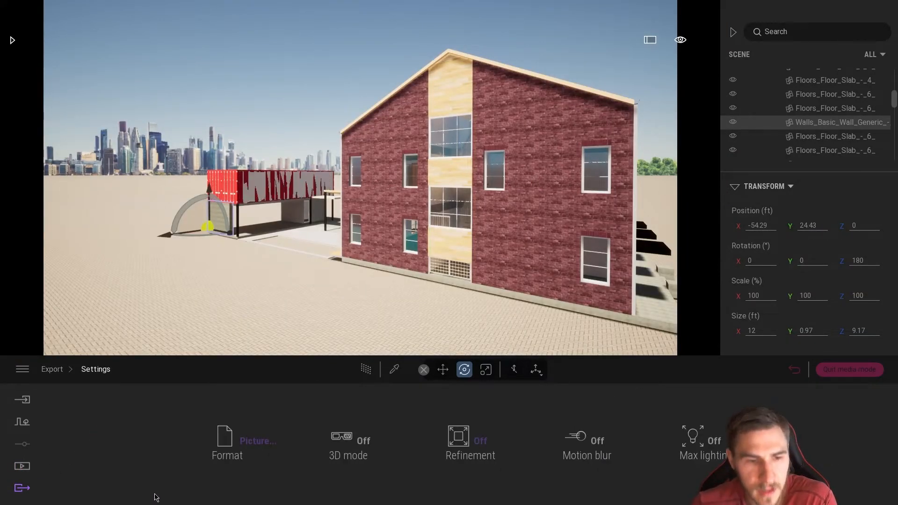
{"action": "left_click", "coordinate": [244, 446]}
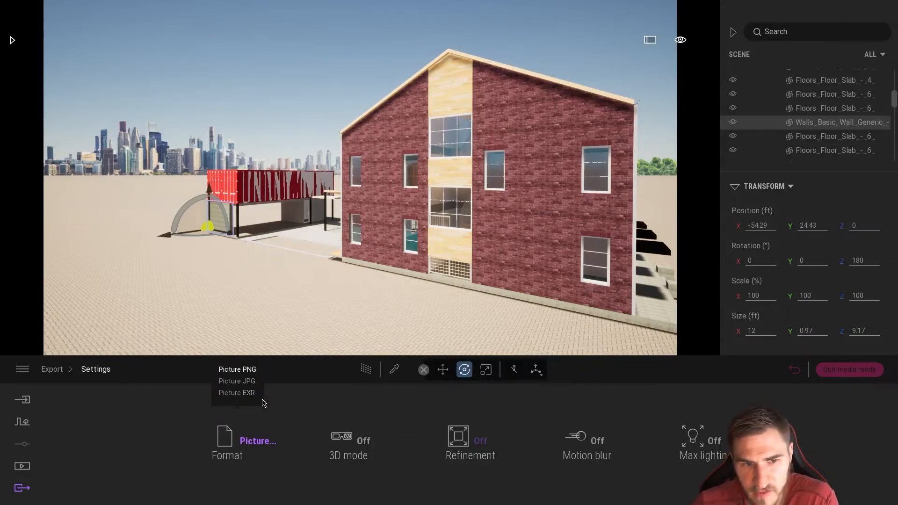
{"action": "left_click", "coordinate": [275, 410]}
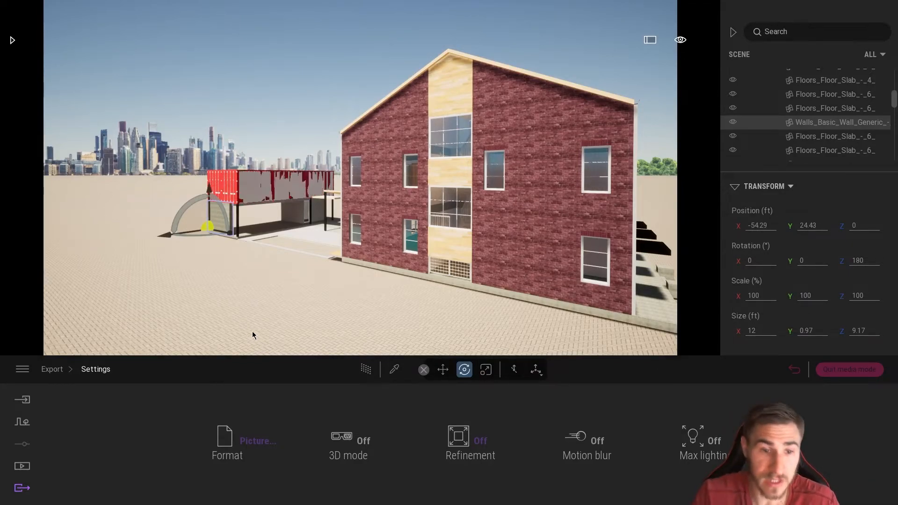
{"action": "left_click", "coordinate": [259, 440]}
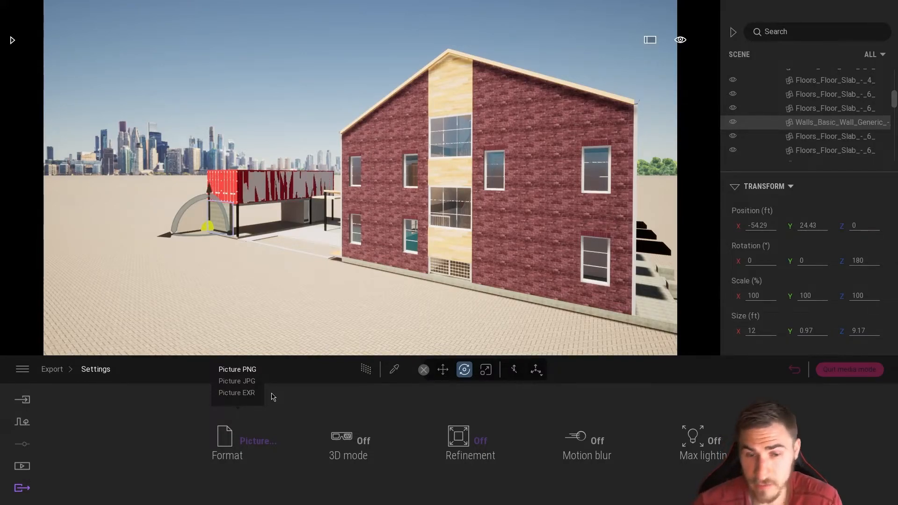
{"action": "left_click", "coordinate": [310, 403]}
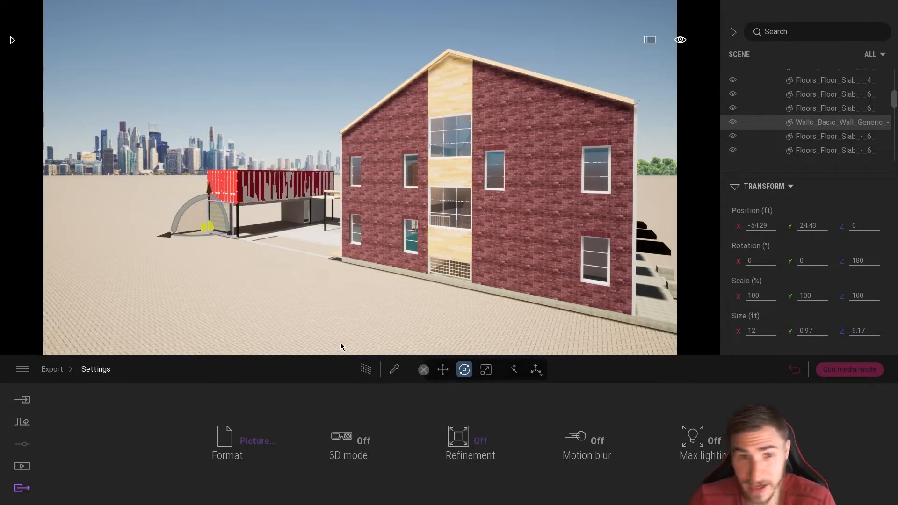
{"action": "left_click", "coordinate": [262, 441]}
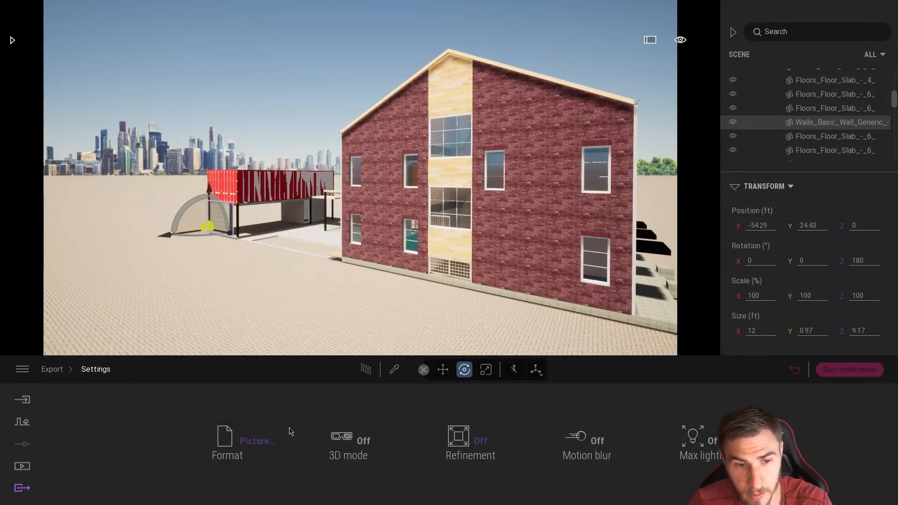
{"action": "left_click", "coordinate": [265, 437]}
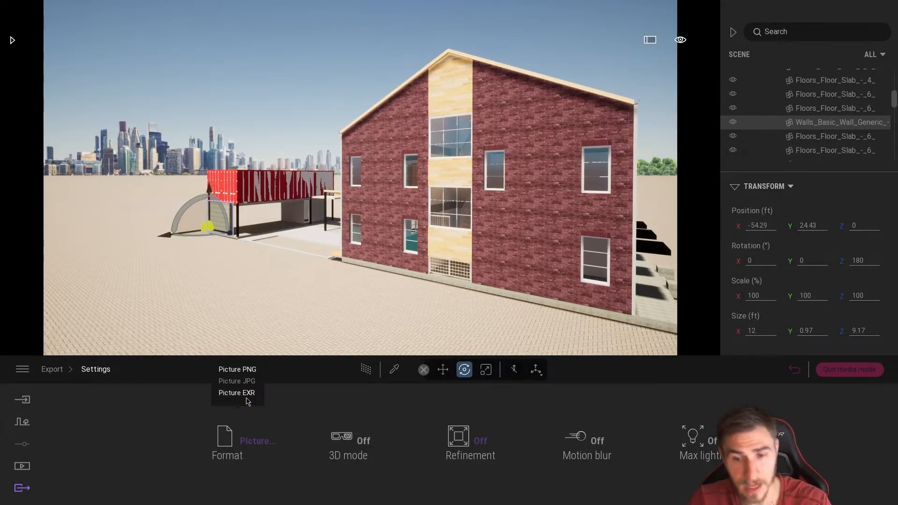
Create a video in the media section and return to the export options.
{"action": "left_click", "coordinate": [31, 468]}
{"action": "left_click", "coordinate": [425, 465]}
{"action": "left_click", "coordinate": [103, 438]}
{"action": "left_click", "coordinate": [22, 488]}
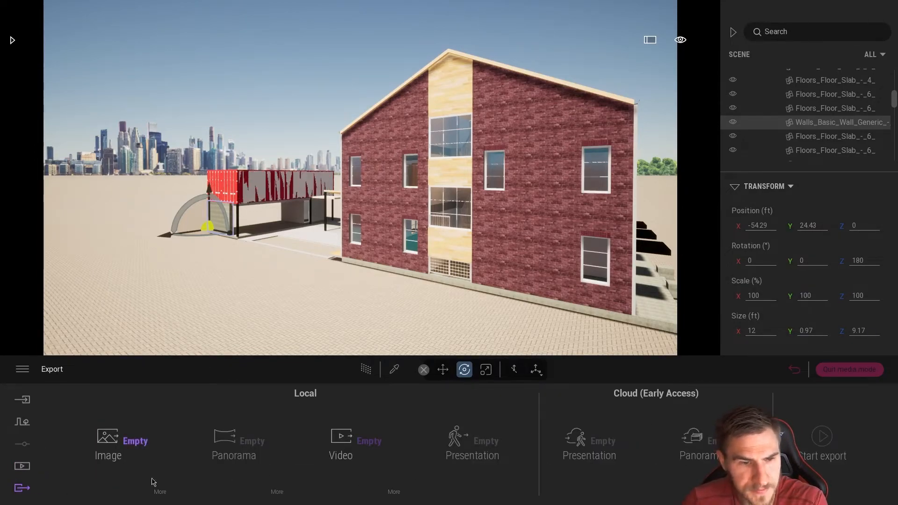
Review the video export settings and toggle Motion blur, leaving it on.
{"action": "left_click", "coordinate": [394, 493]}
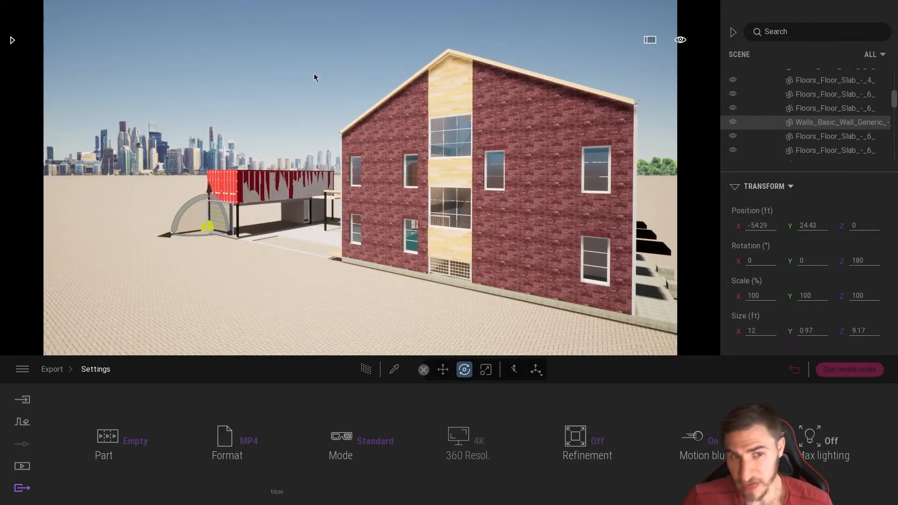
{"action": "left_click", "coordinate": [691, 438]}
{"action": "left_click", "coordinate": [691, 438]}
{"action": "left_click", "coordinate": [691, 438]}
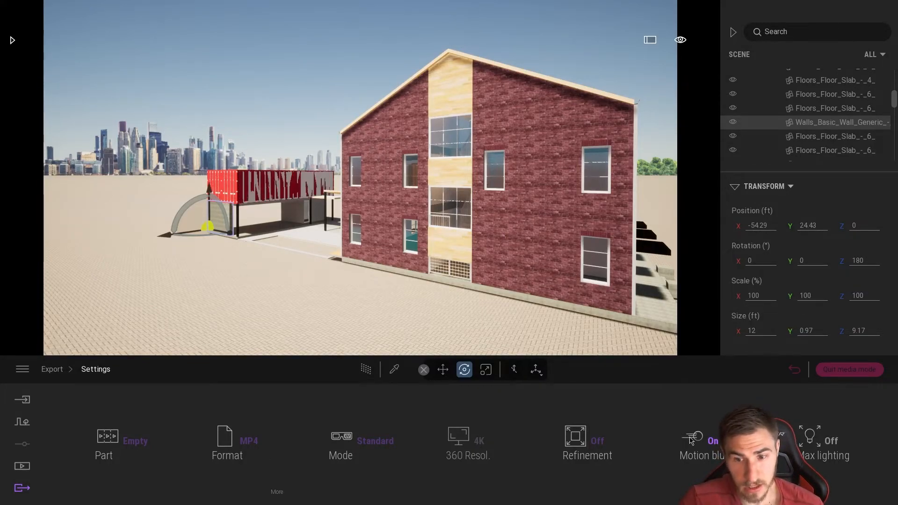
Clear the wall selection and cycle the transform gizmo through its modes, ending on Move.
{"action": "left_click", "coordinate": [207, 292]}
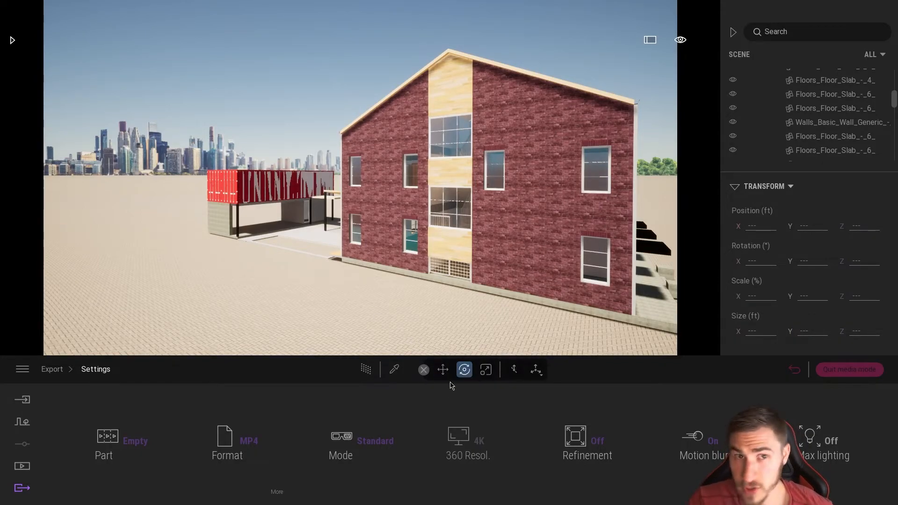
{"action": "left_click", "coordinate": [486, 370]}
{"action": "key", "text": "space"}
{"action": "key", "text": "space"}
{"action": "key", "text": "space"}
{"action": "key", "text": "space"}
{"action": "key", "text": "space"}
{"action": "key", "text": "space"}
{"action": "key", "text": "space"}
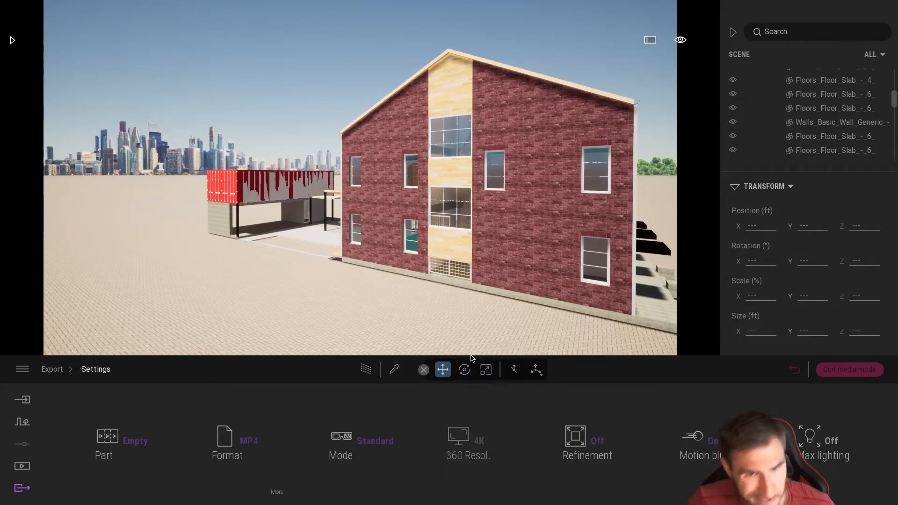
{"action": "key", "text": "space"}
{"action": "key", "text": "space"}
{"action": "key", "text": "space"}
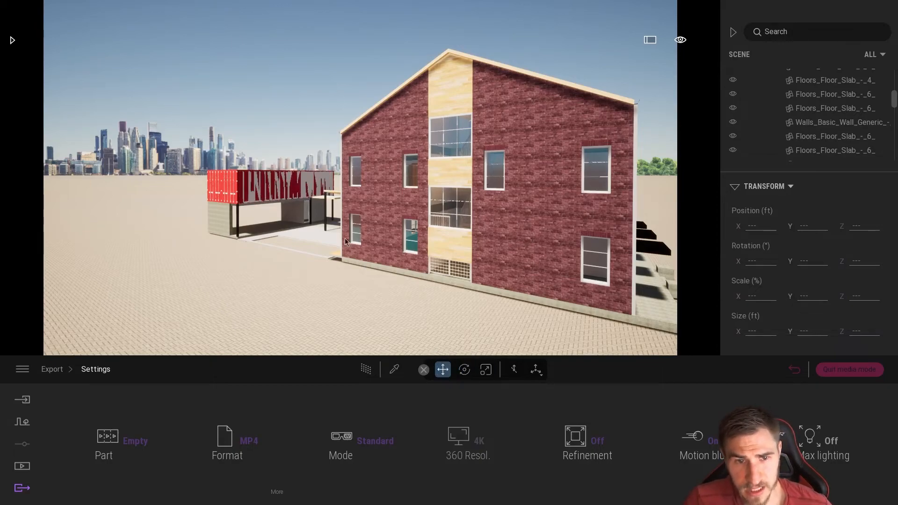
Select the brick exterior wall, cycle its gizmo through the transform modes back to Rotate, and clear the selection.
{"action": "left_click", "coordinate": [381, 231]}
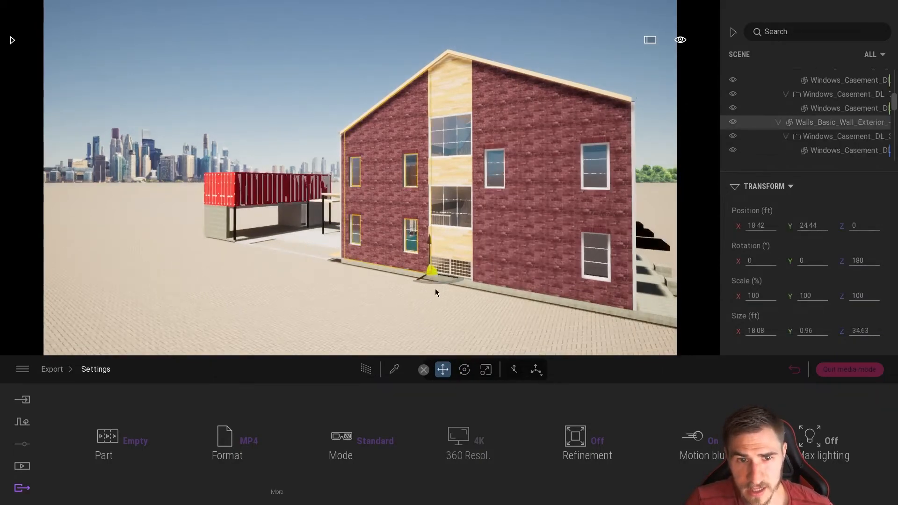
{"action": "key", "text": "space"}
{"action": "key", "text": "space"}
{"action": "key", "text": "space"}
{"action": "key", "text": "space"}
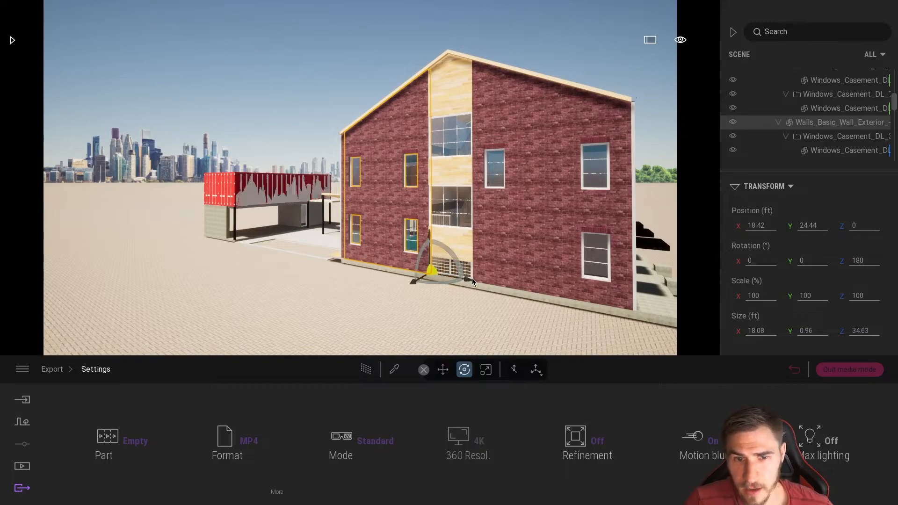
{"action": "key", "text": "space"}
{"action": "key", "text": "space"}
{"action": "key", "text": "space"}
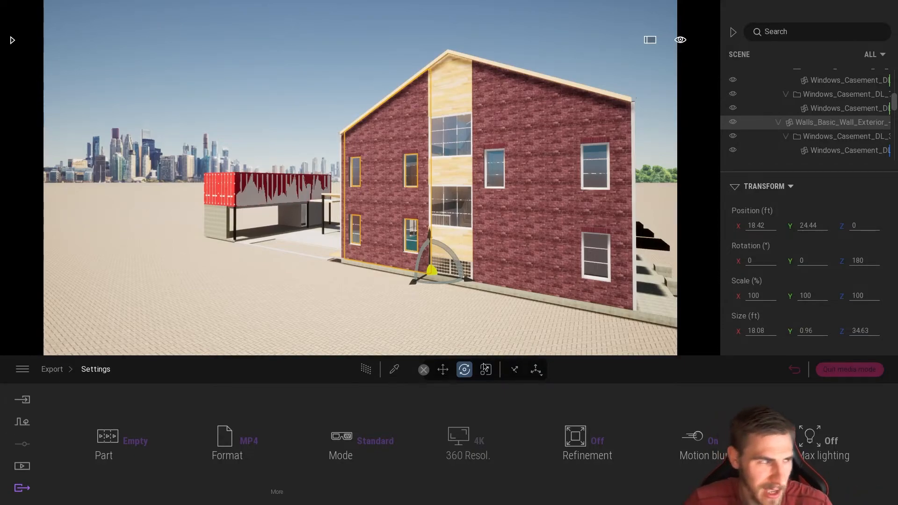
{"action": "key", "text": "Escape"}
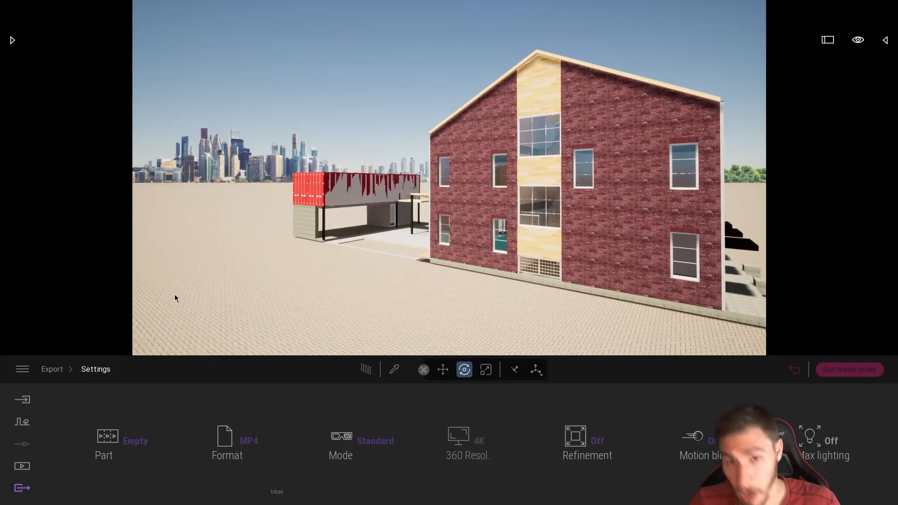
Examine the file types supported for geometry import, and leave the import without choosing a file.
{"action": "left_click", "coordinate": [23, 400]}
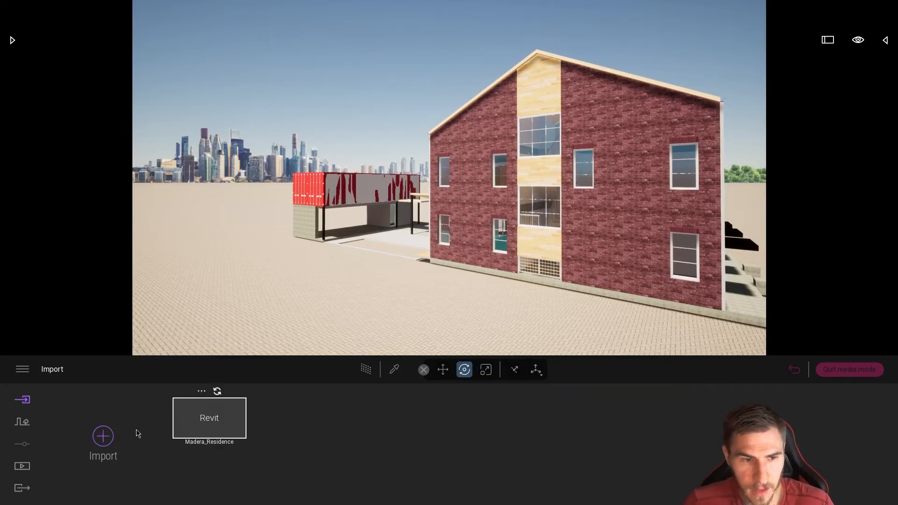
{"action": "left_click", "coordinate": [103, 436]}
{"action": "left_click", "coordinate": [363, 148]}
{"action": "left_click", "coordinate": [492, 188]}
{"action": "left_click", "coordinate": [701, 357]}
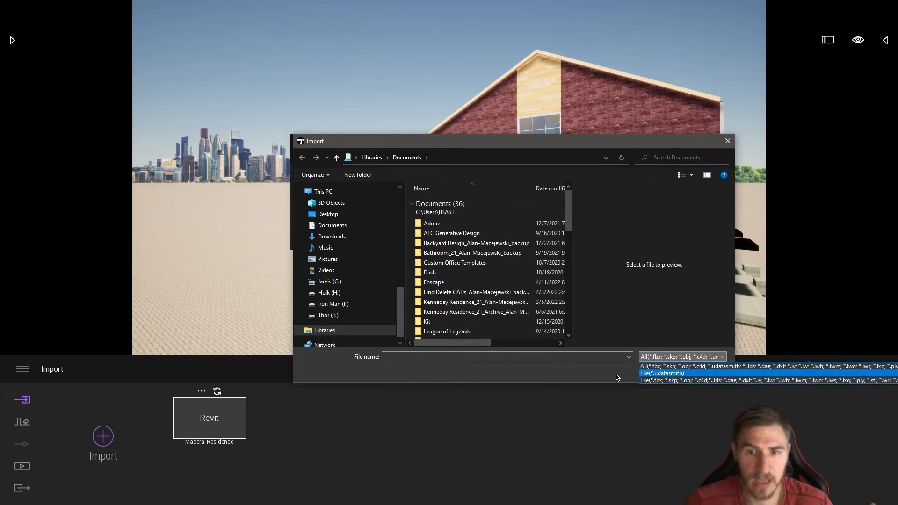
{"action": "left_click", "coordinate": [593, 382]}
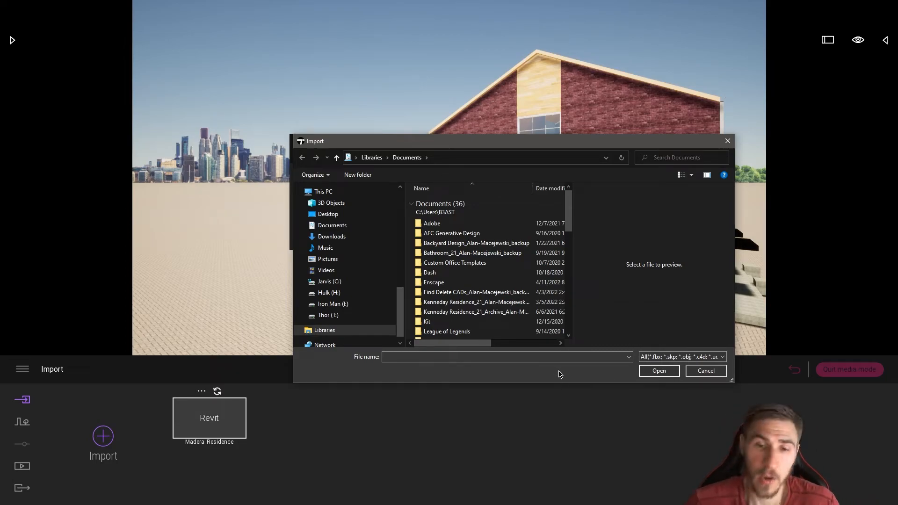
{"action": "left_click", "coordinate": [727, 142]}
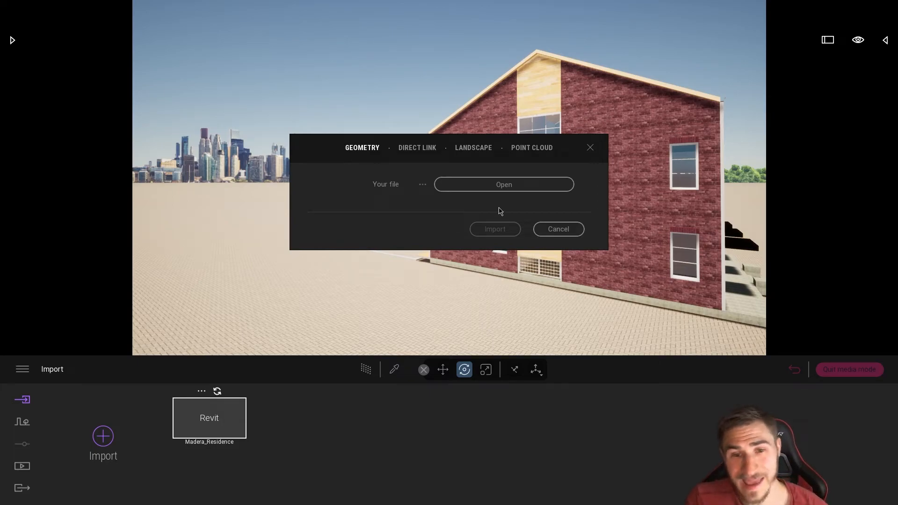
{"action": "left_click", "coordinate": [555, 228]}
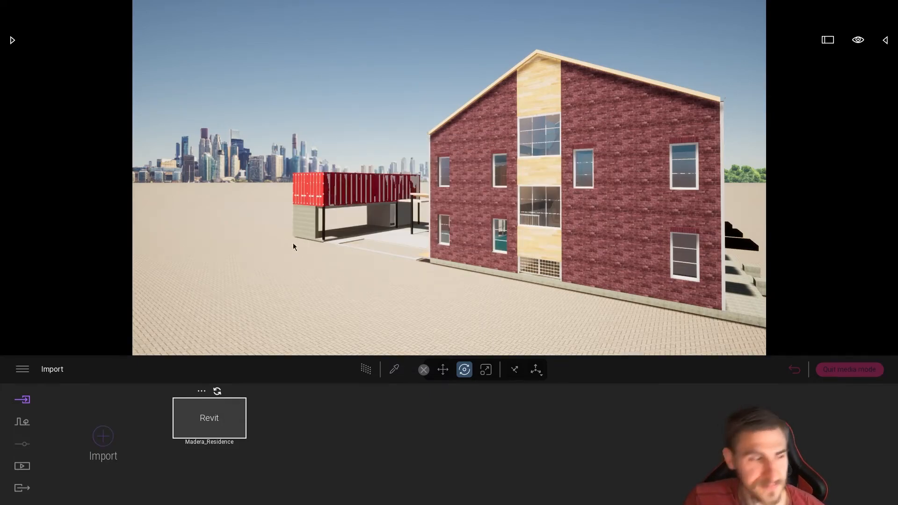